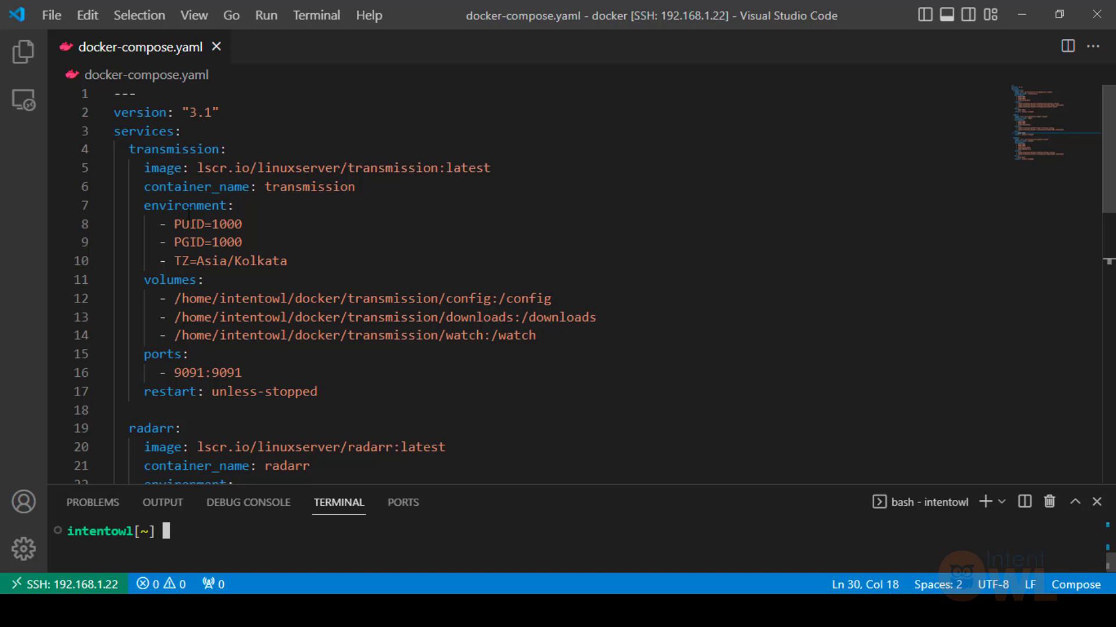
Review the transmission service block, then run id in the terminal showing uid and gid 1000.
drag(122, 150, 344, 398)
click(344, 398)
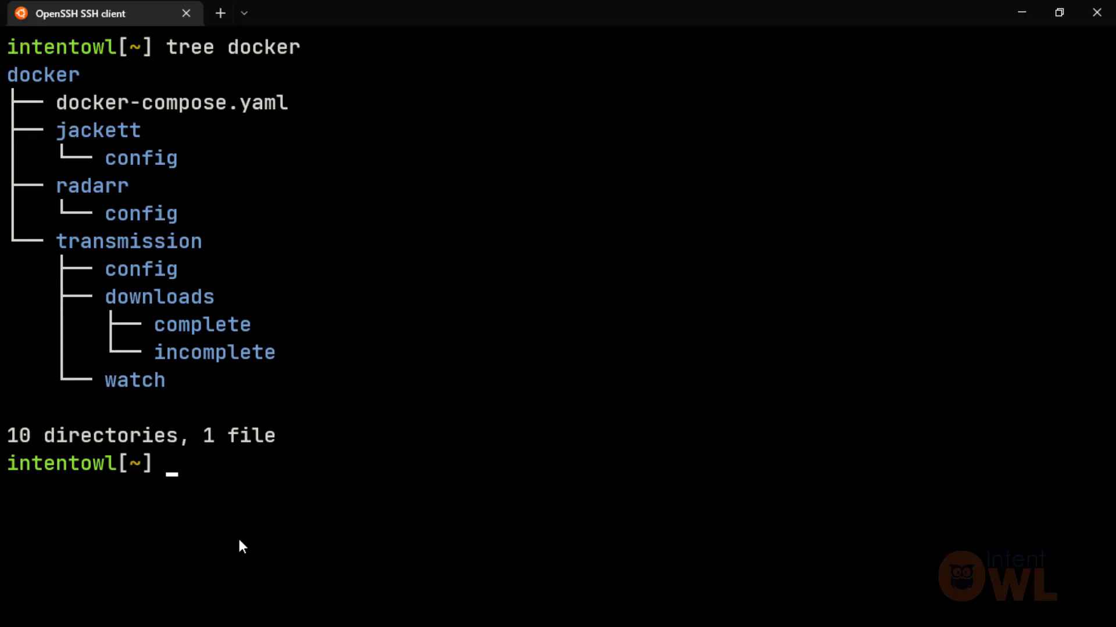
text(id)
key(Return)
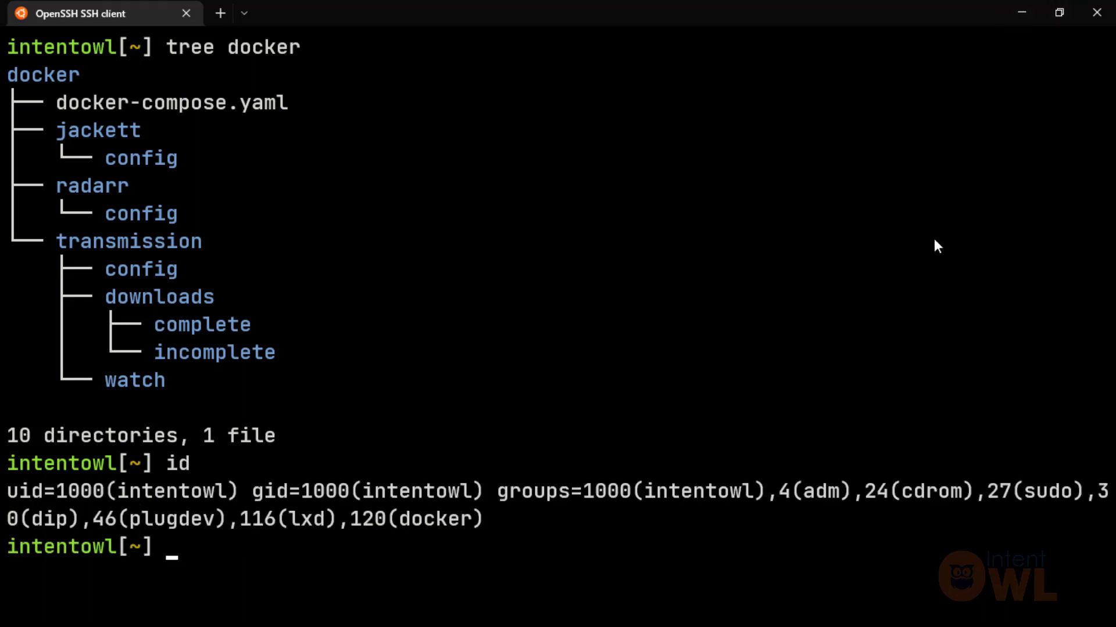
Minimize Windows Terminal to bring docker-compose.yaml back into view.
click(1021, 12)
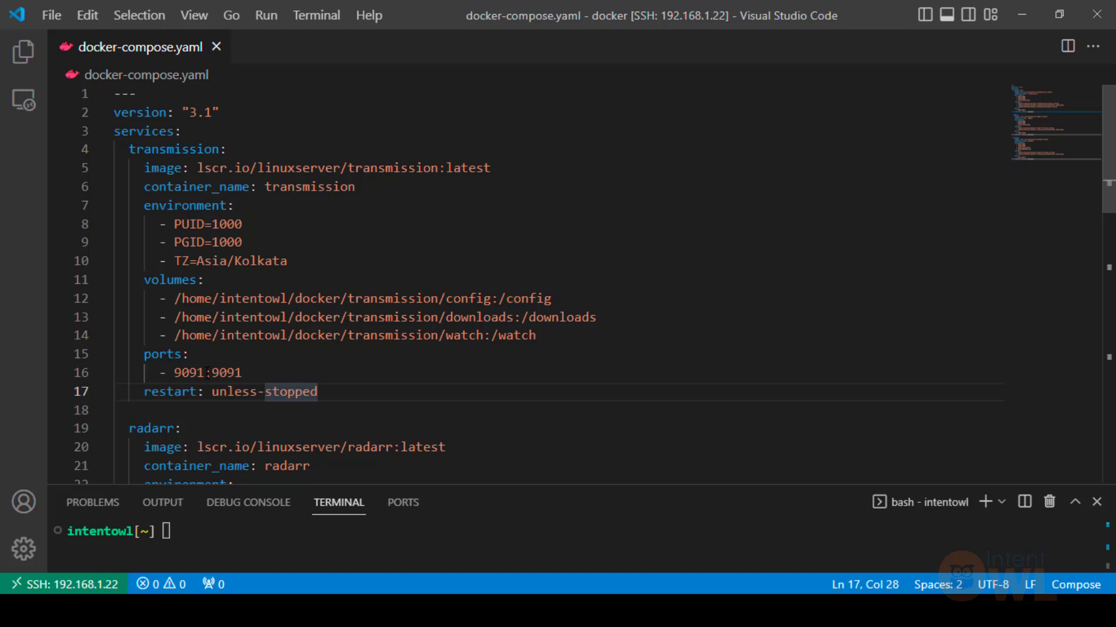
Review the radarr and jackett services, highlighting radarr's volumes and 7878:7878 port mapping.
scroll(208, 372, down, 1)
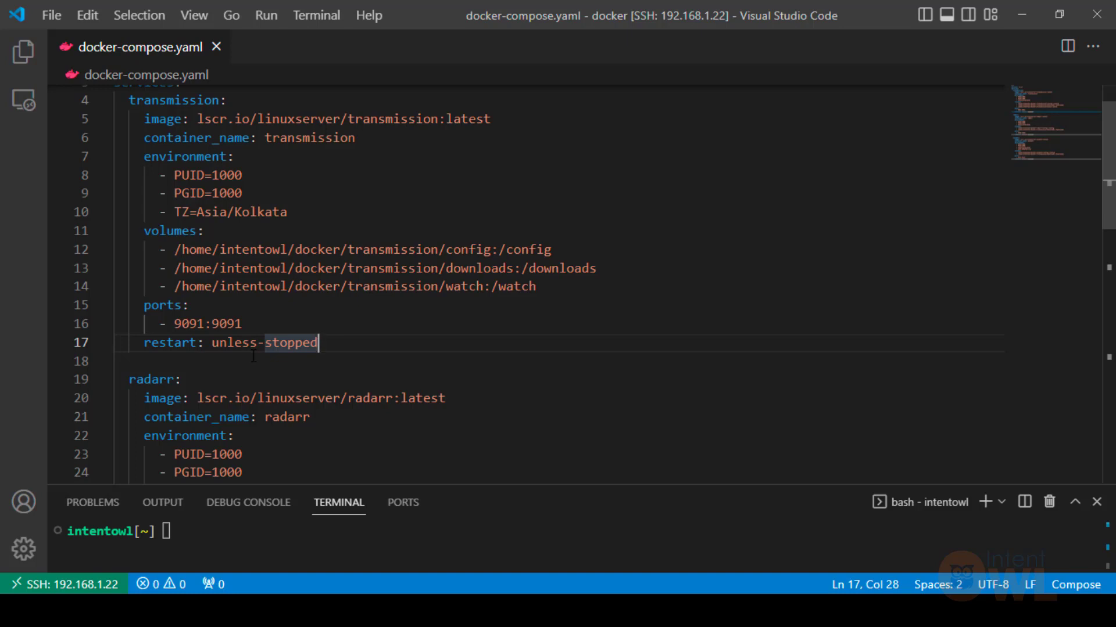
scroll(254, 356, down, 3)
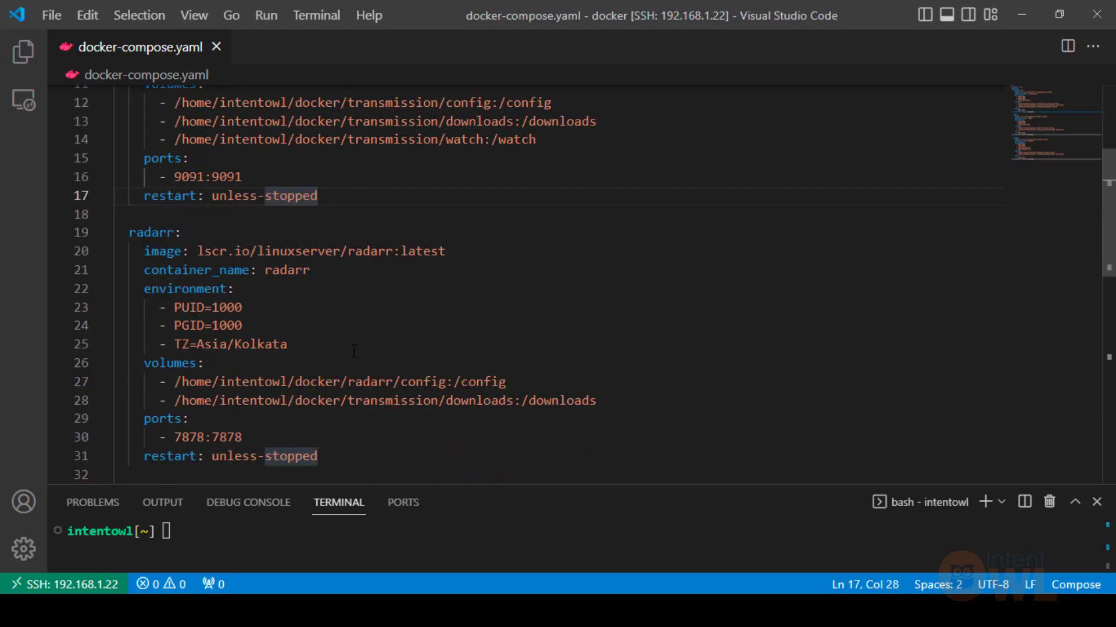
scroll(240, 400, down, 2)
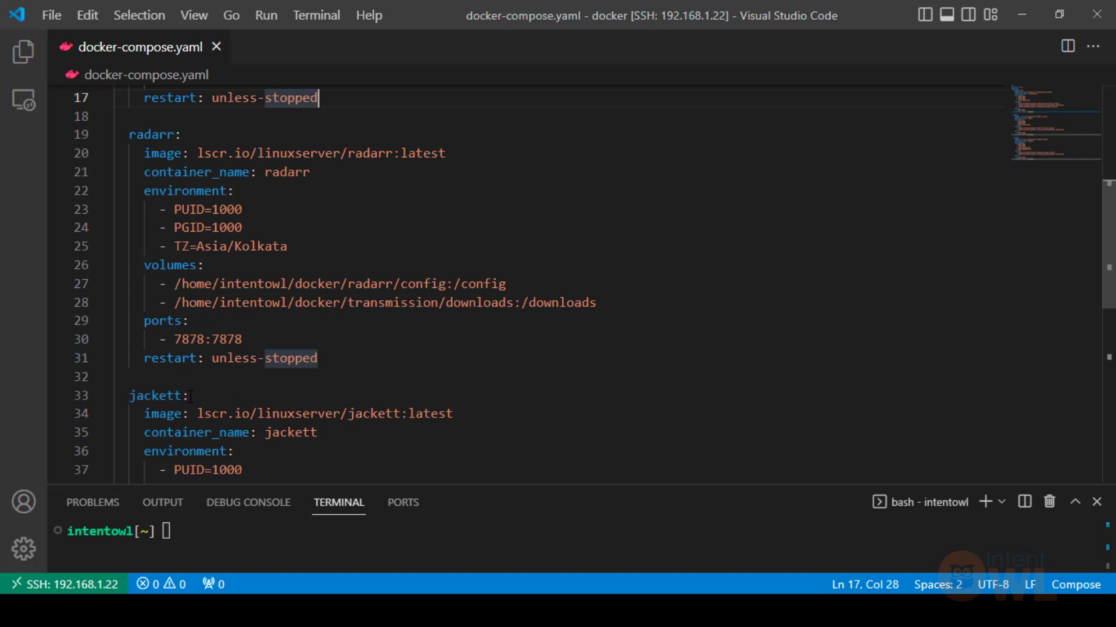
scroll(191, 398, up, 1)
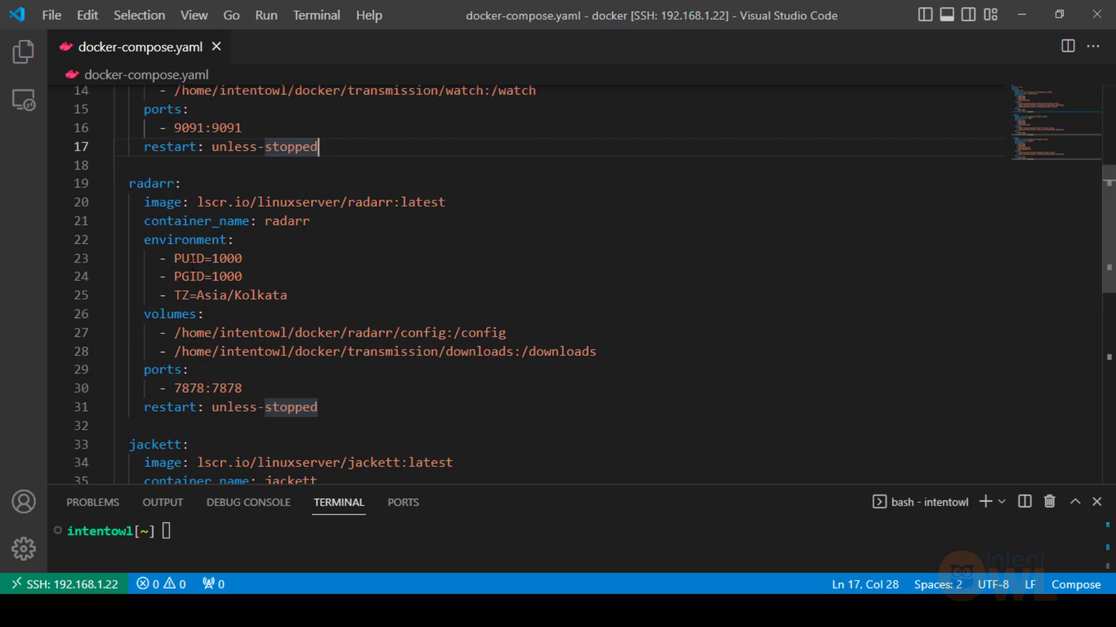
drag(144, 313, 203, 314)
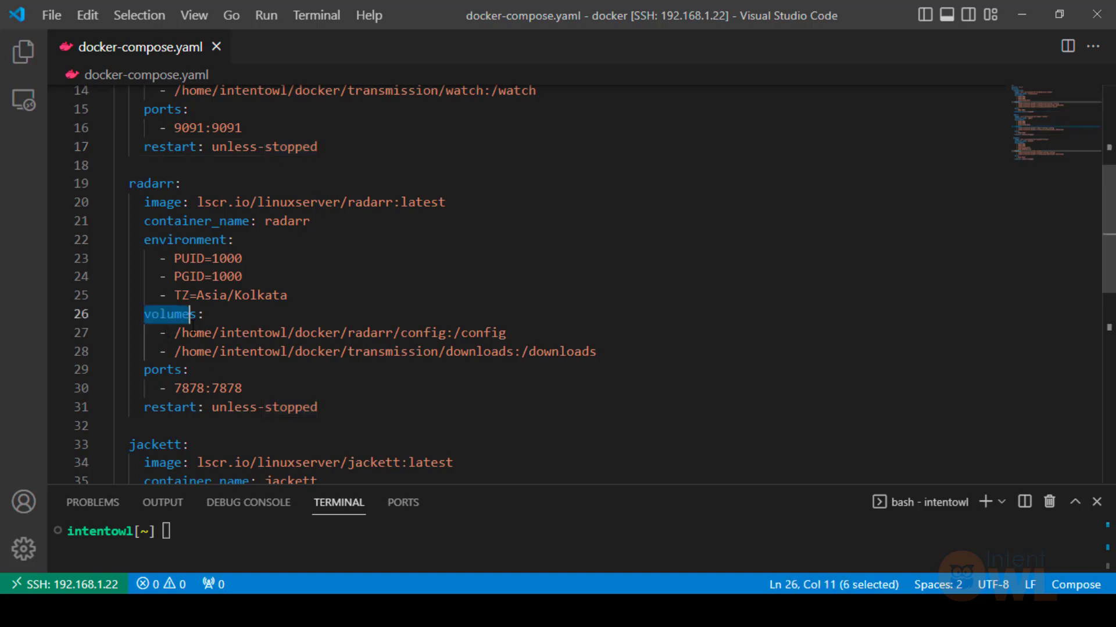
drag(144, 369, 197, 388)
click(289, 388)
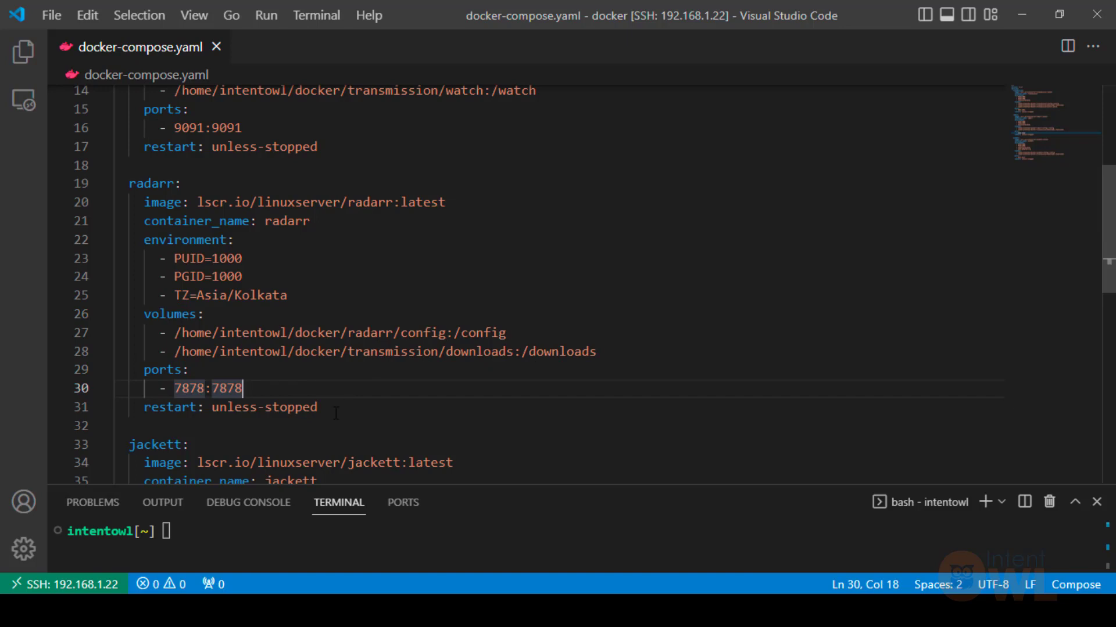
scroll(114, 203, down, 5)
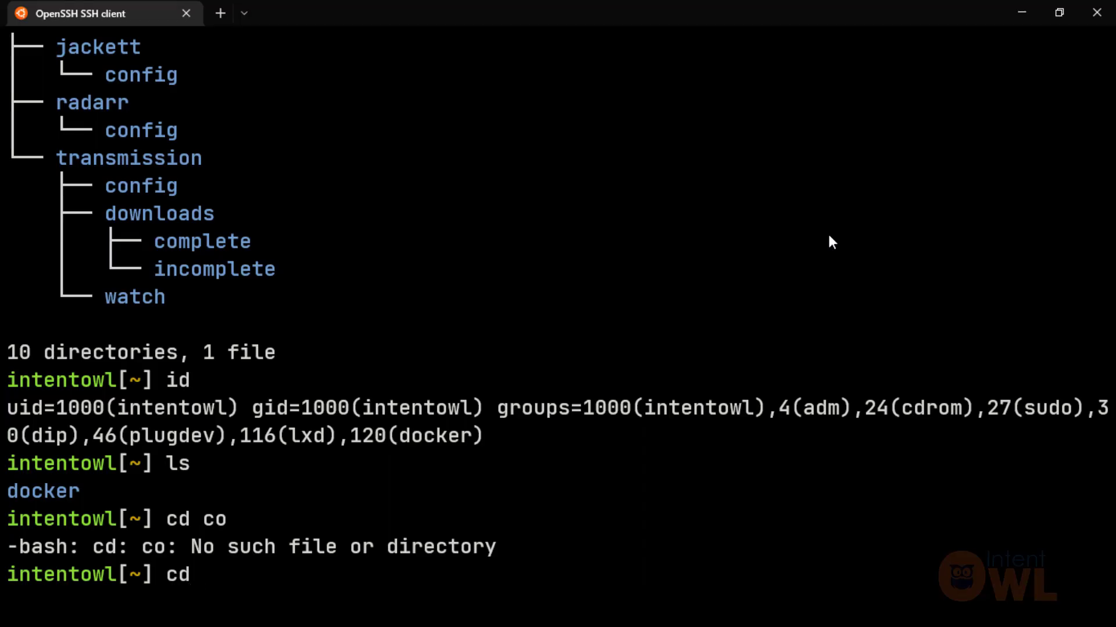
Enter the docker folder and start the stack with docker-compose up -d.
text(cd c)
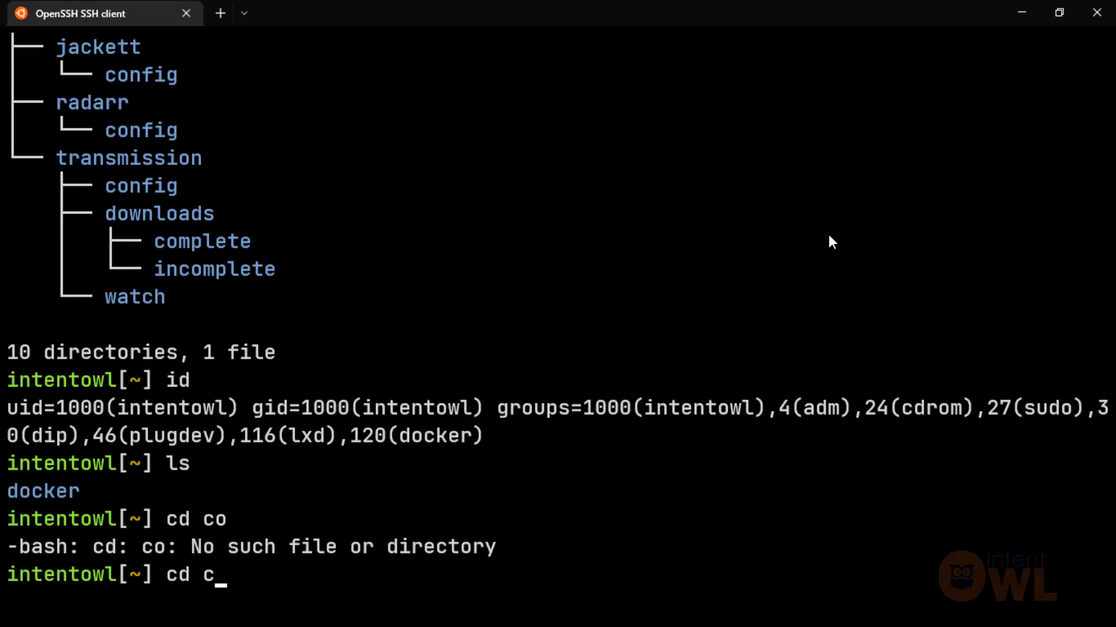
key(BackSpace)
text(d)
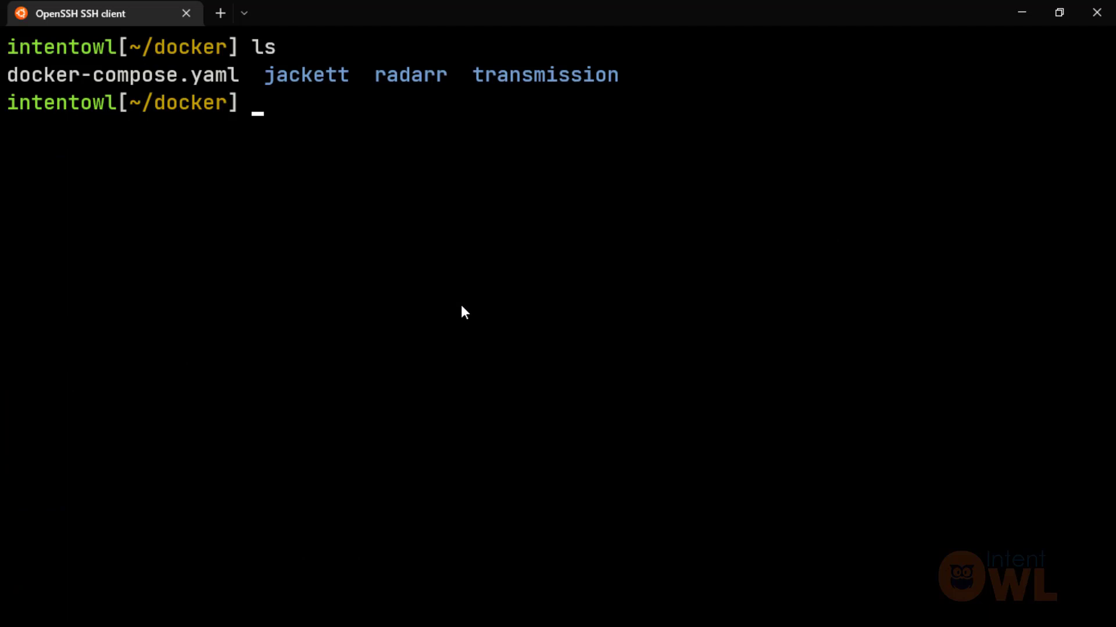
text(docker-compose up -d)
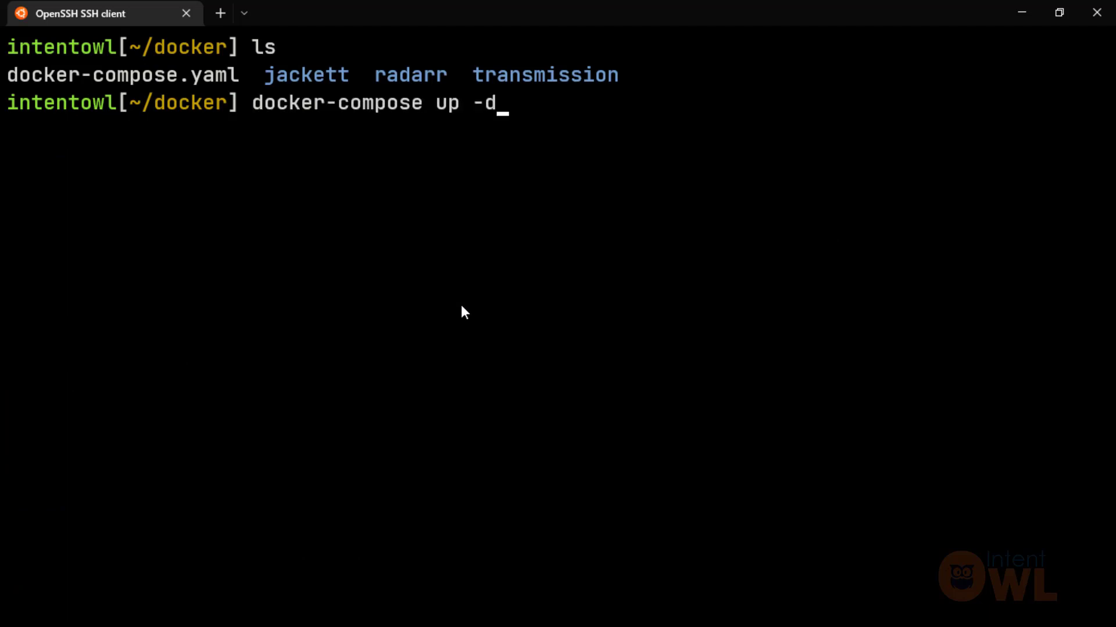
key(Return)
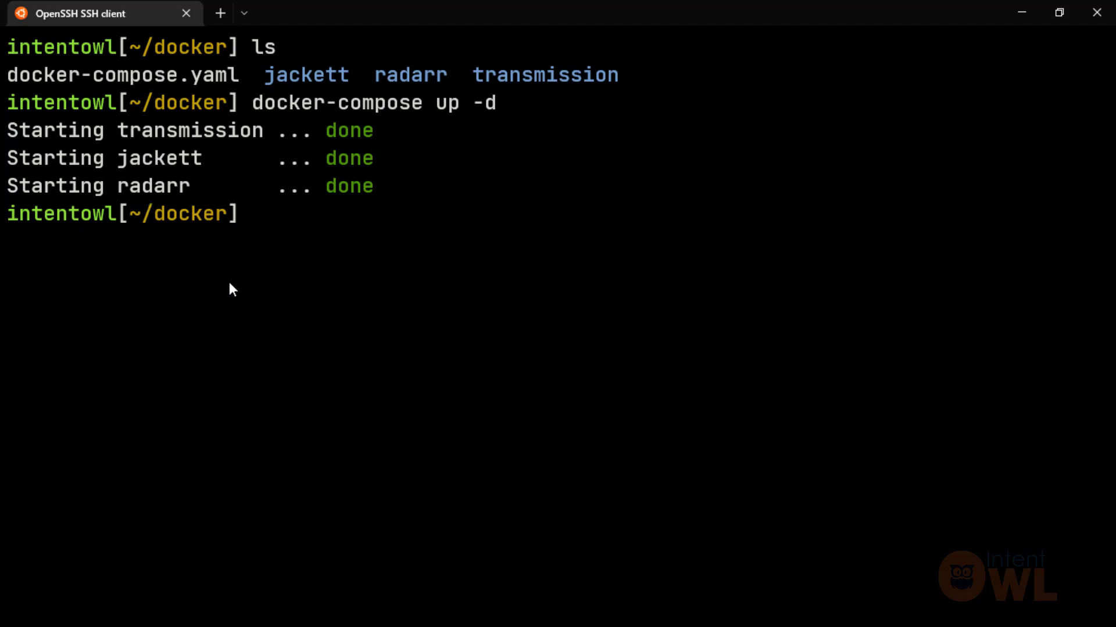
List running containers with docker ps, highlighting the transmission, radarr and jackett images.
text(docker ps)
key(Return)
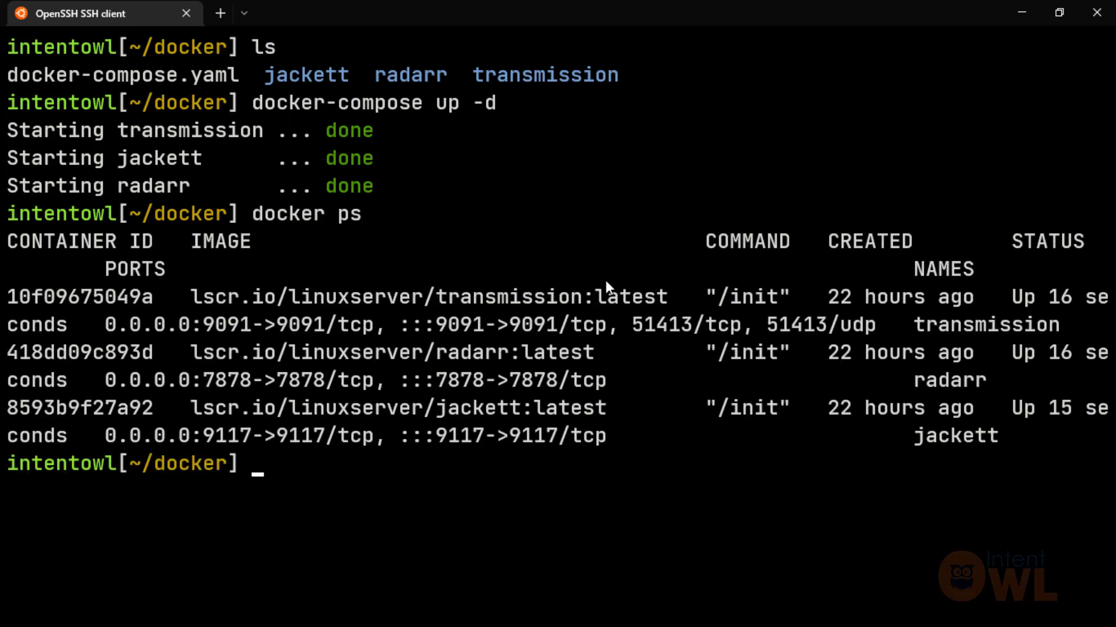
key(ctrl+minus)
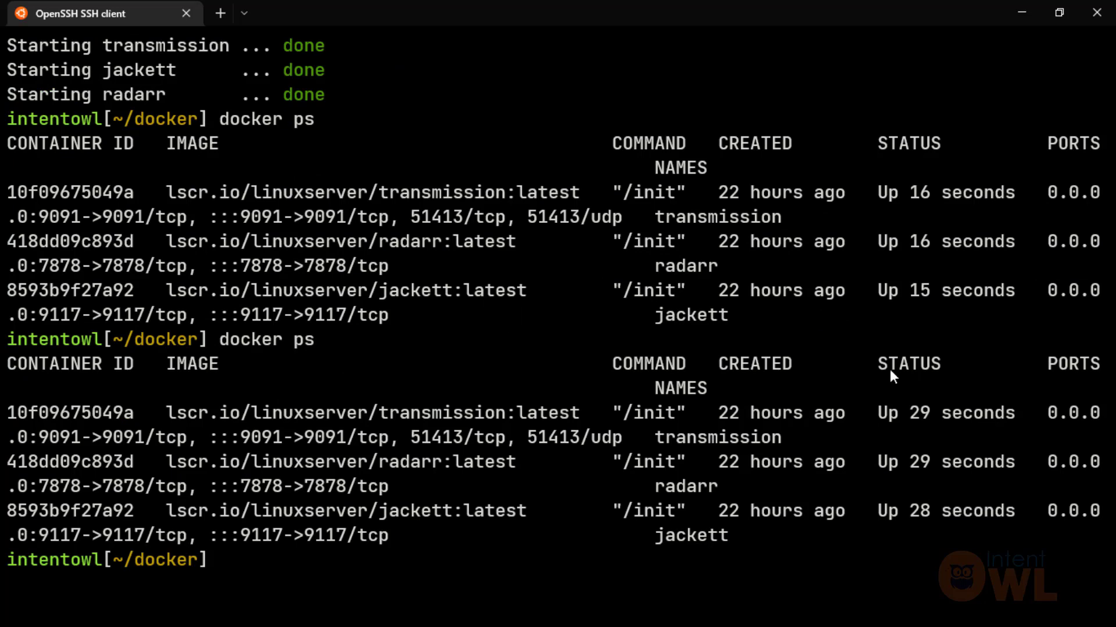
drag(381, 414, 524, 407)
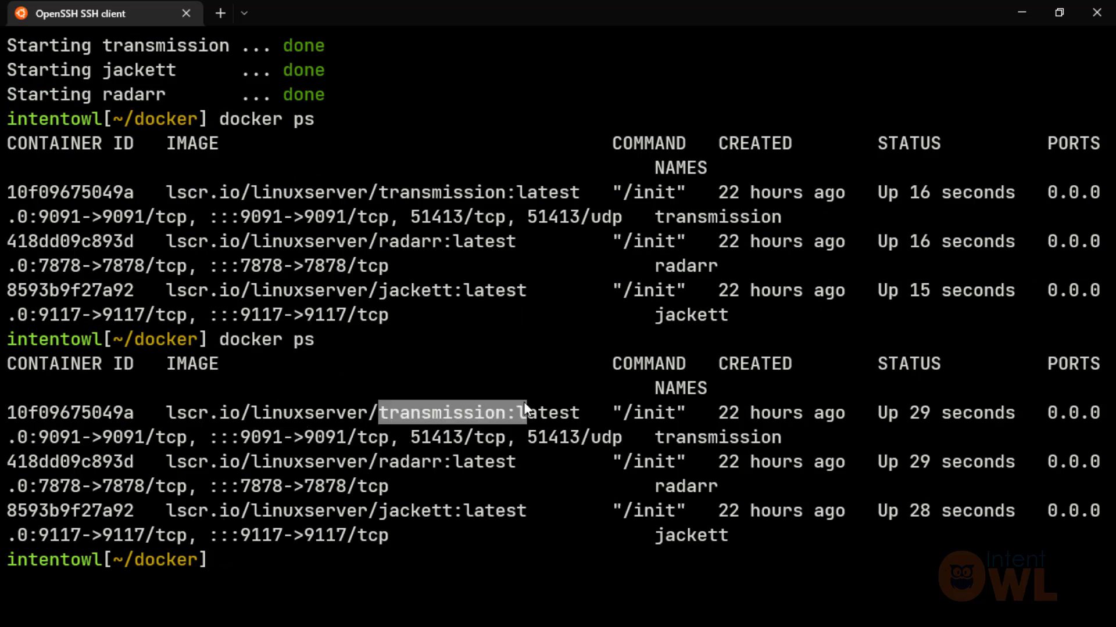
drag(385, 462, 448, 467)
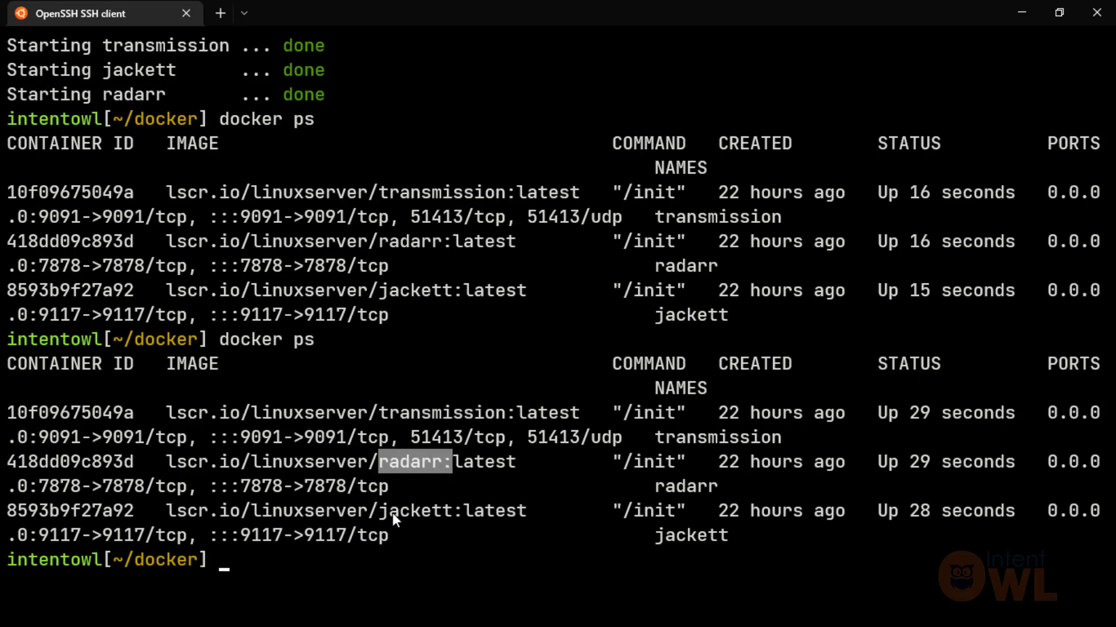
drag(392, 513, 451, 514)
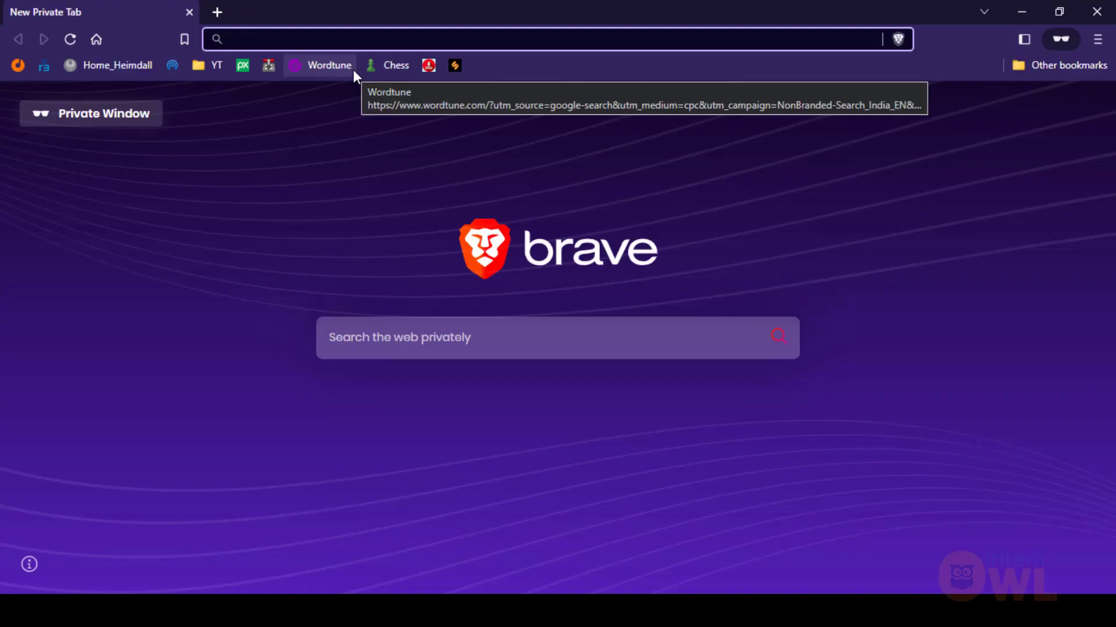
text(192.)
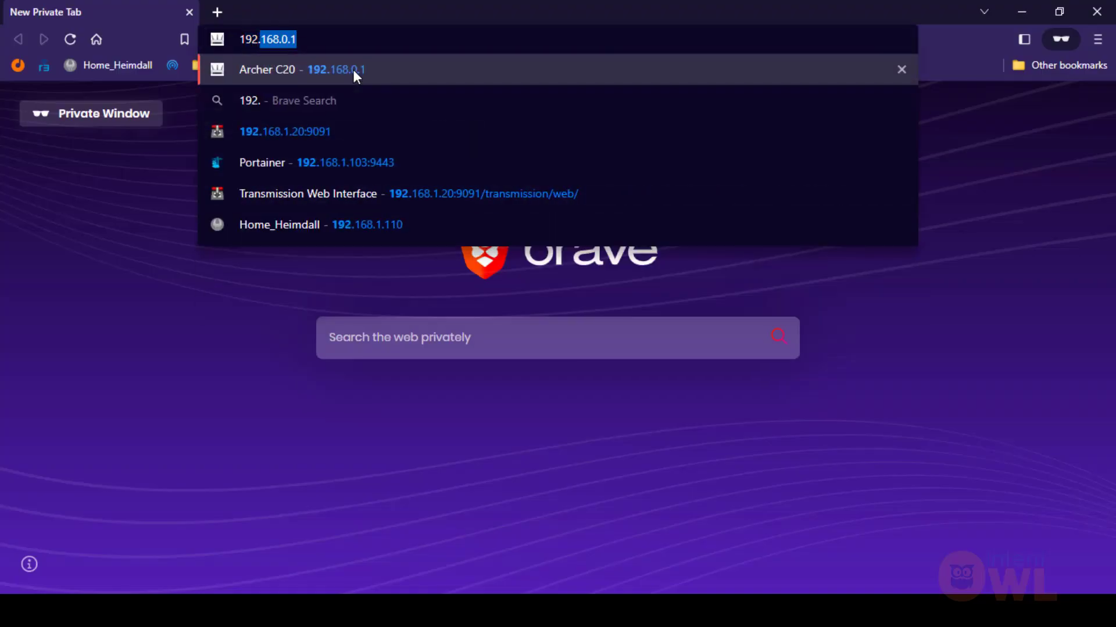
text(168.1.)
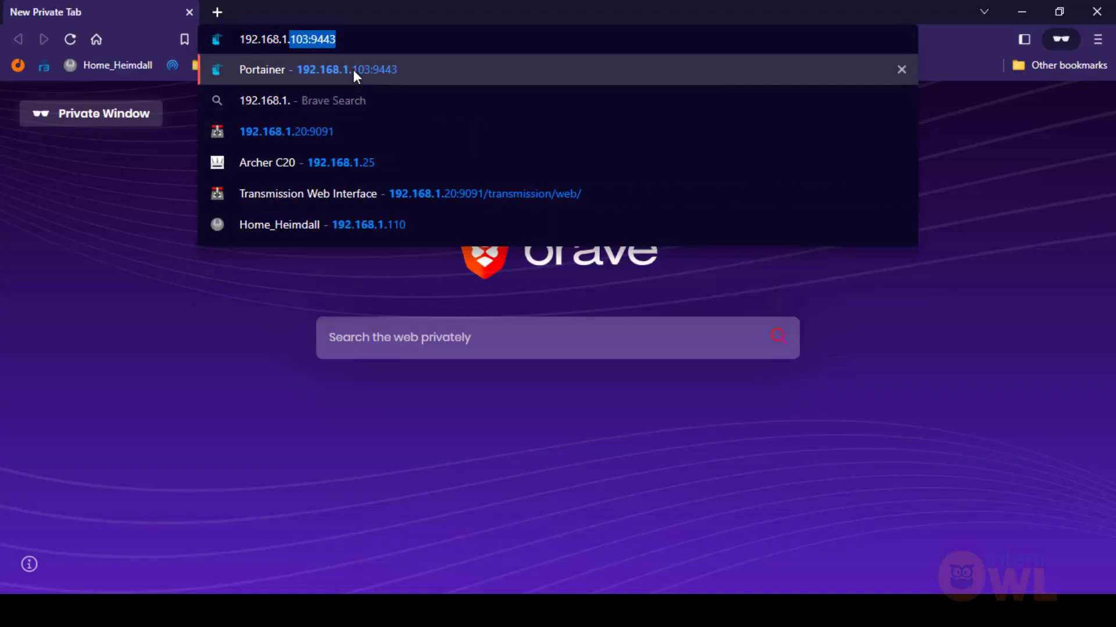
text(22:90)
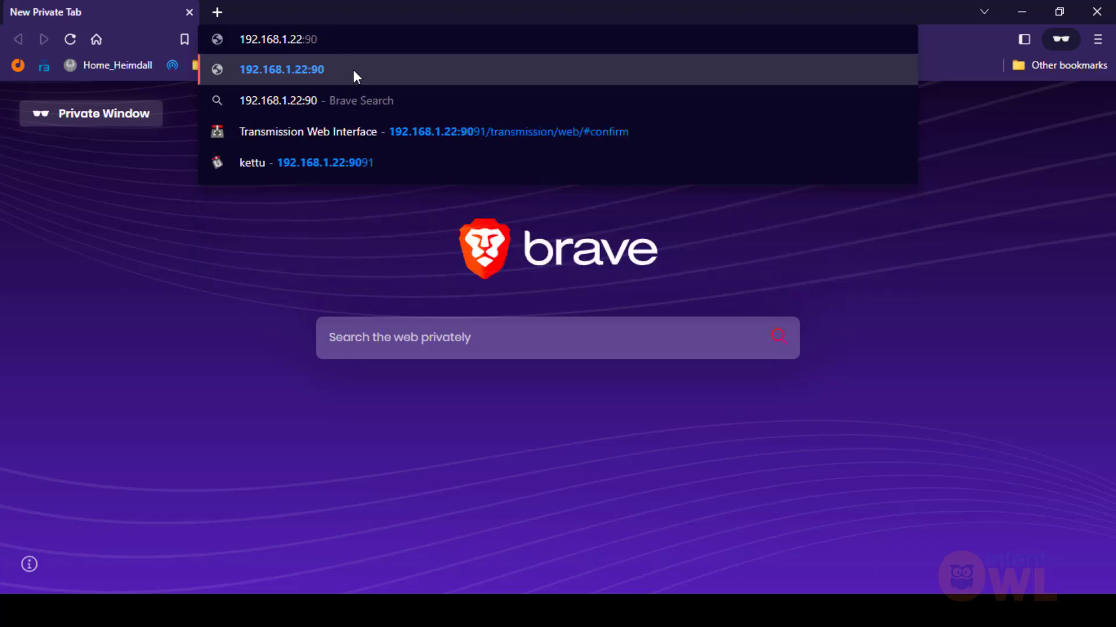
text(91)
Load the Transmission web interface at 192.168.1.22:9091 and start a new private tab.
key(Return)
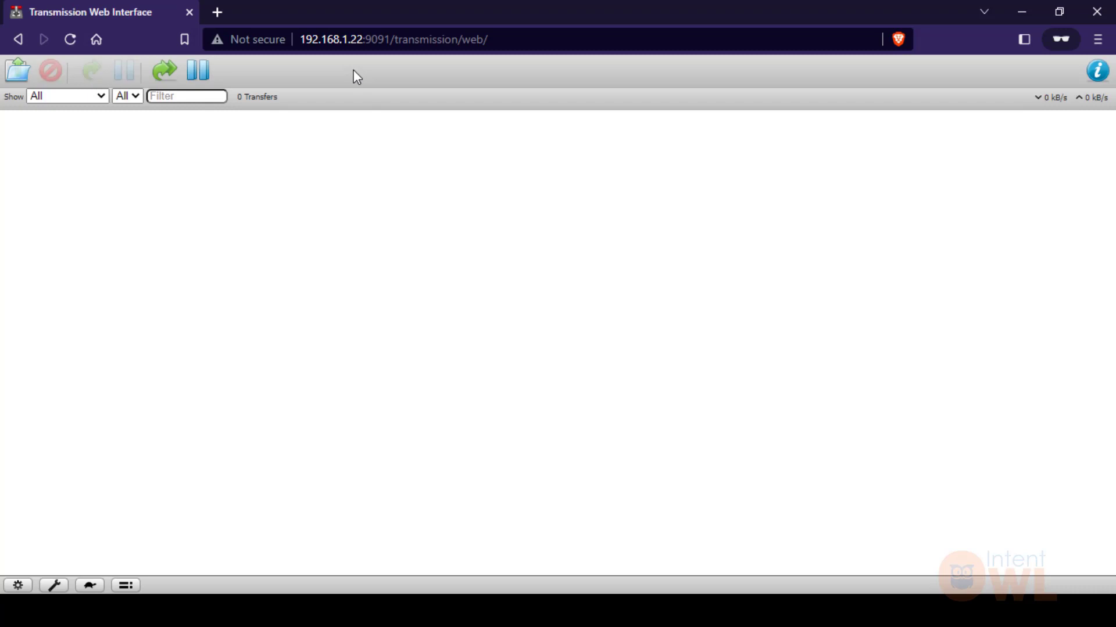
click(217, 12)
text(192.168.1.22)
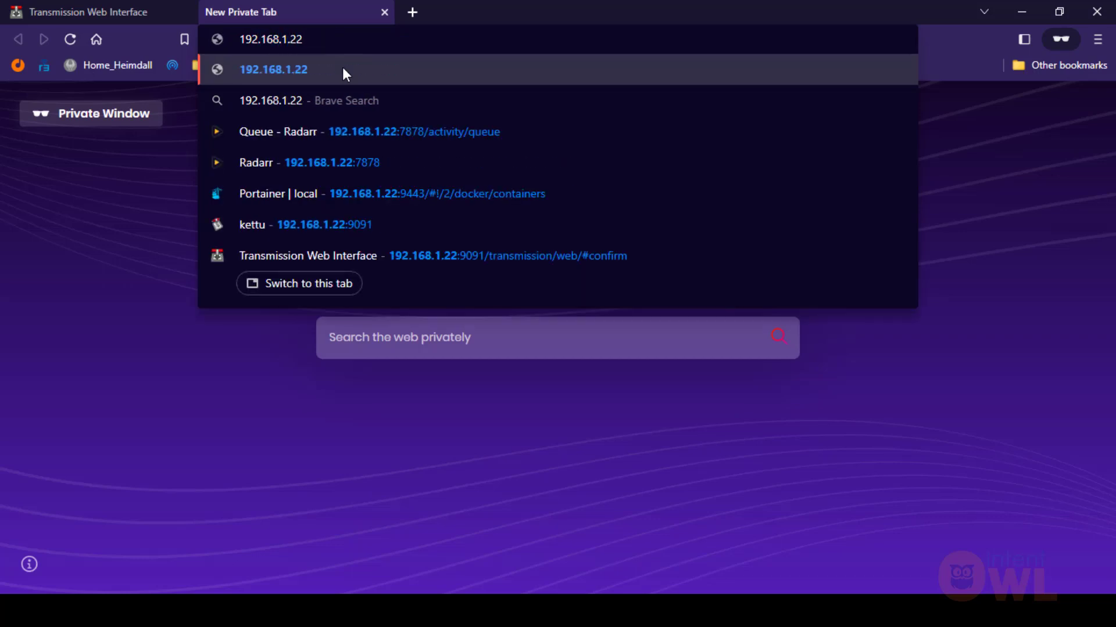
Load Radarr at 192.168.1.22:7878 and the Jackett dashboard at 192.168.1.22:9117.
text(:)
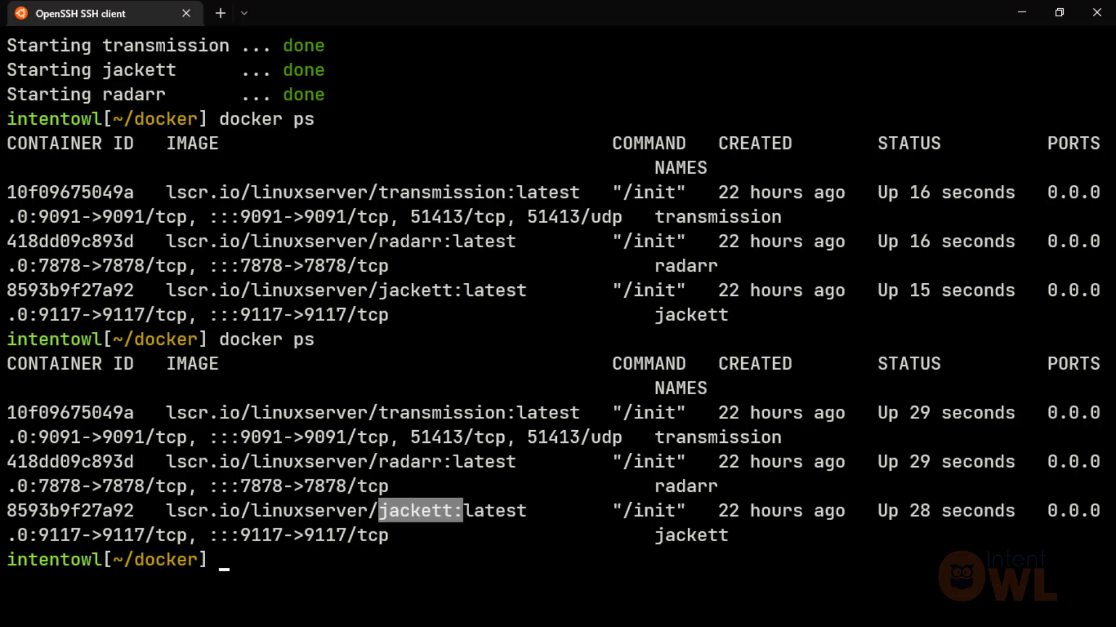
text(7878)
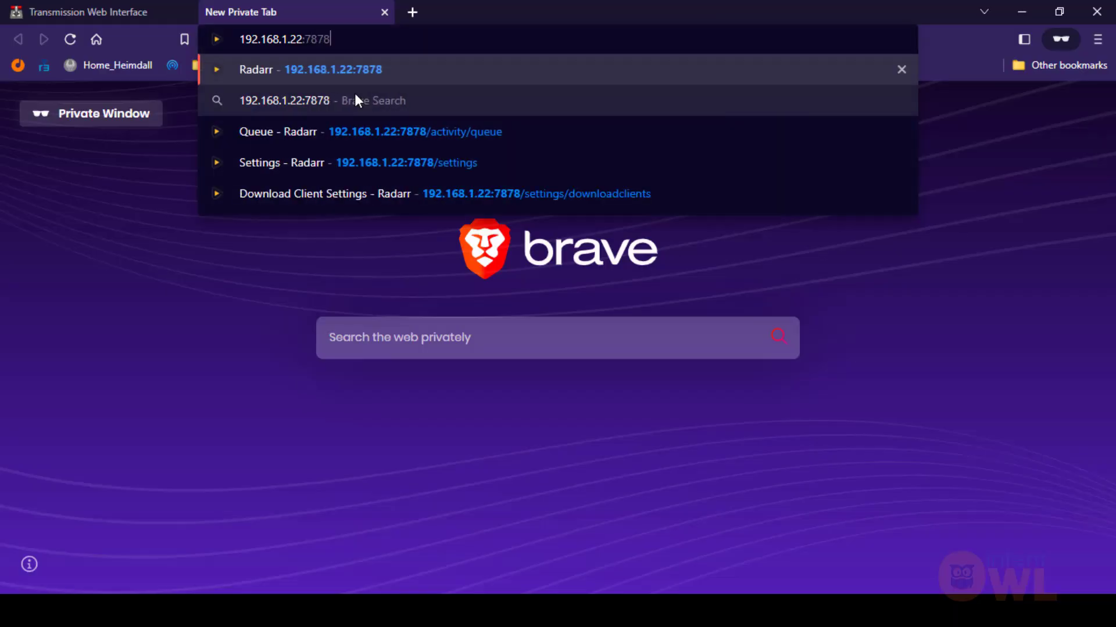
key(Return)
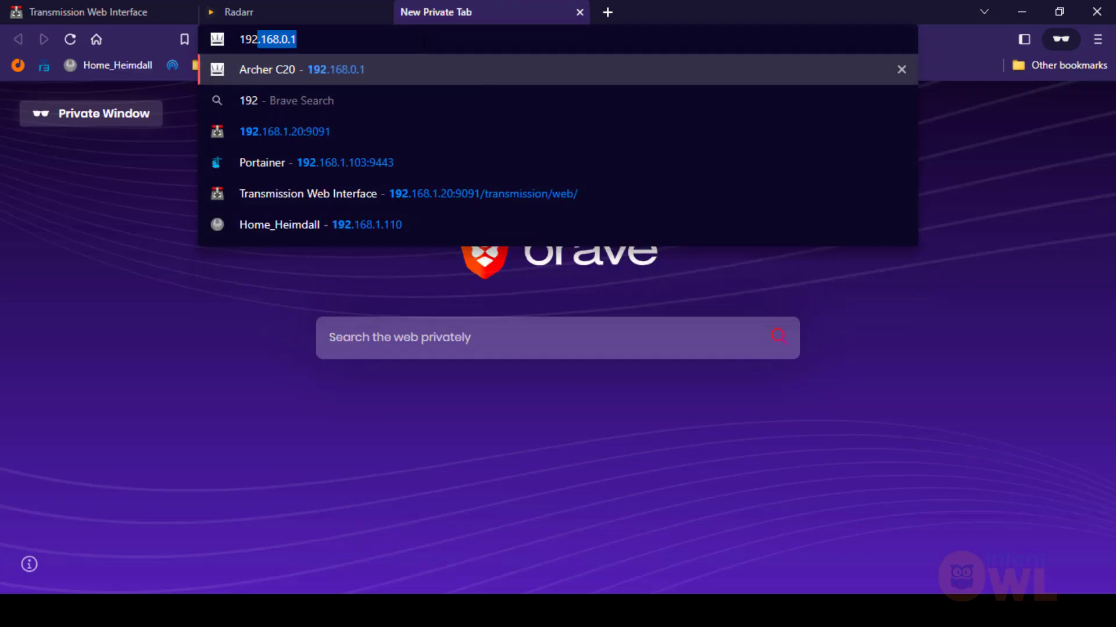
text(.168.1.)
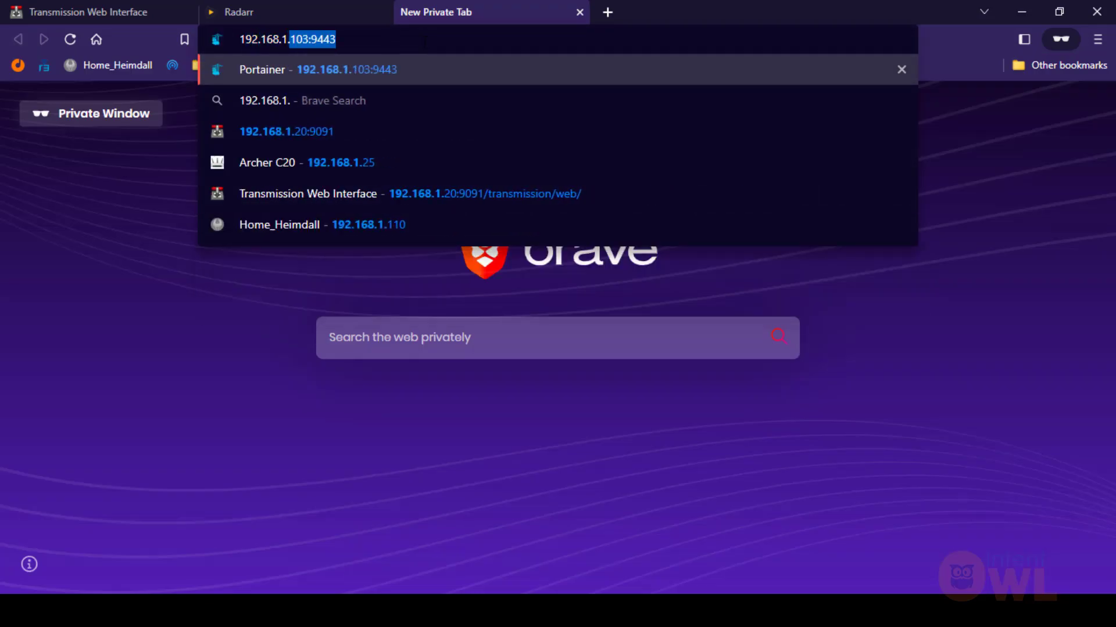
text(22:9)
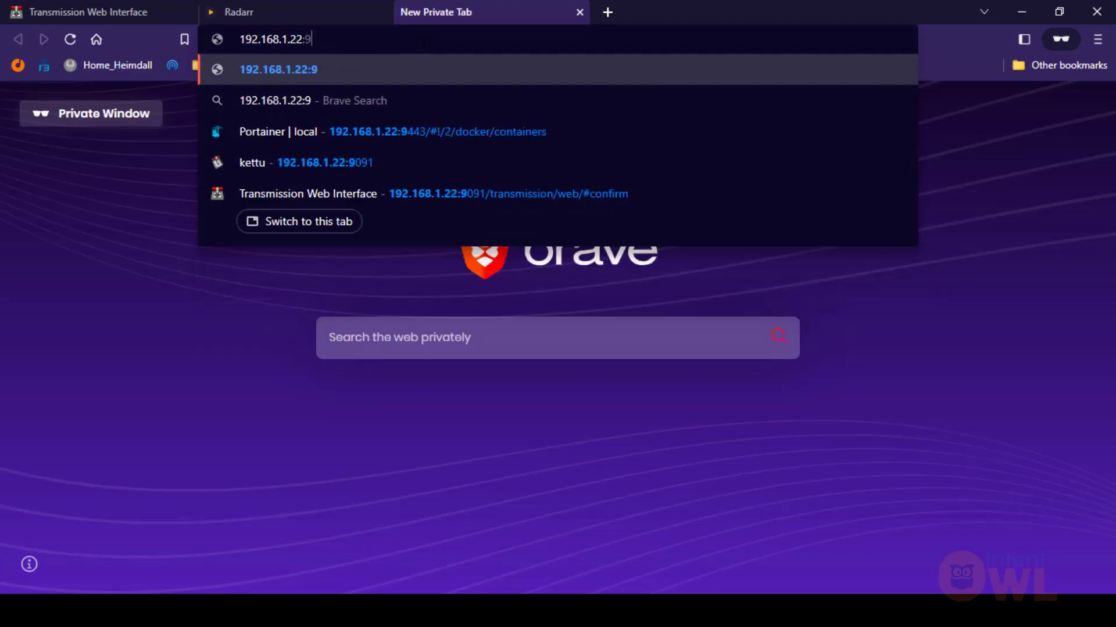
text(117)
key(Return)
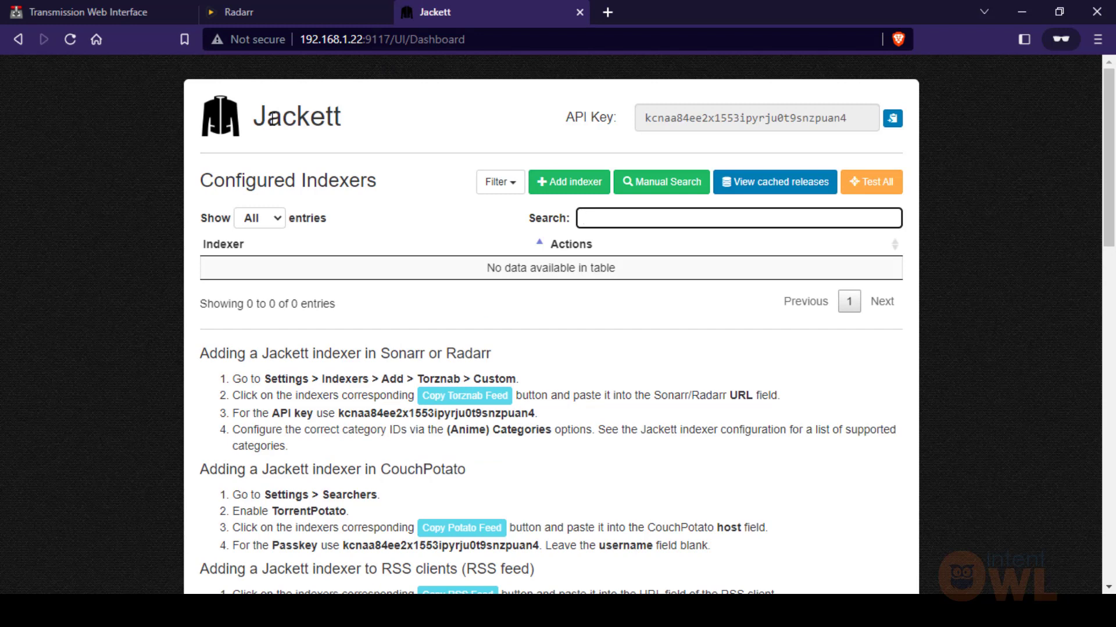
Open Radarr's System > Status page listing the download client and indexer health warnings.
click(137, 16)
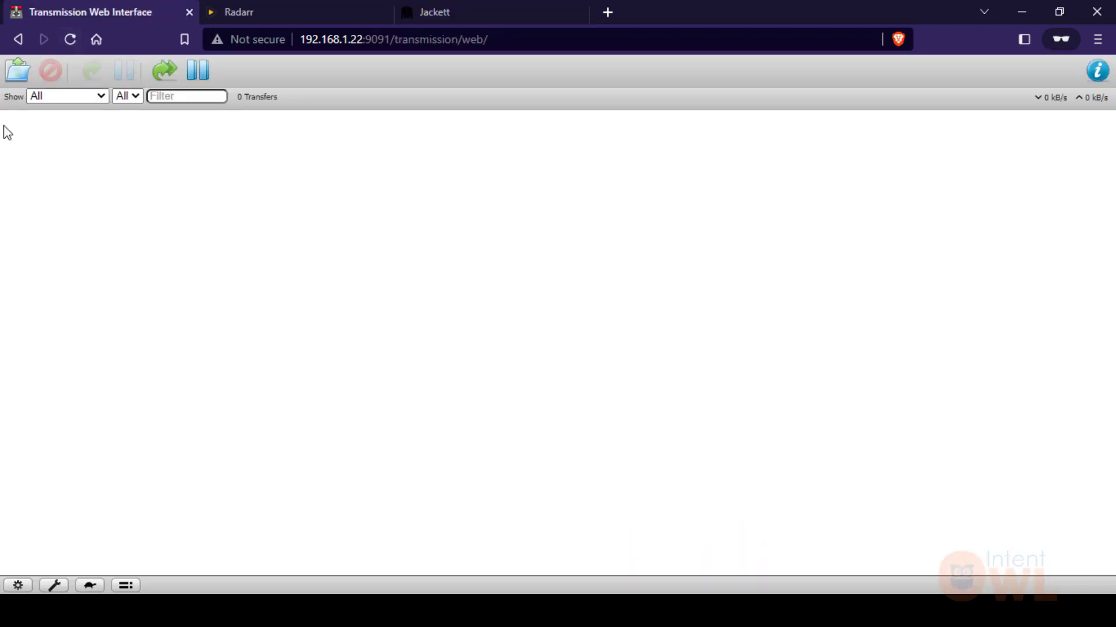
click(289, 6)
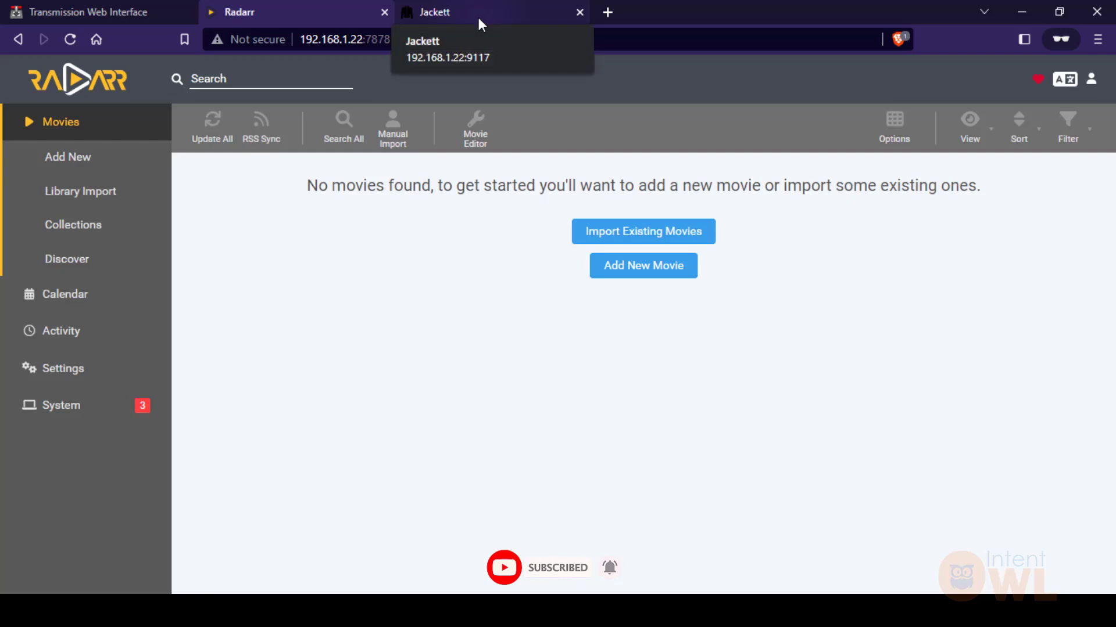
click(92, 412)
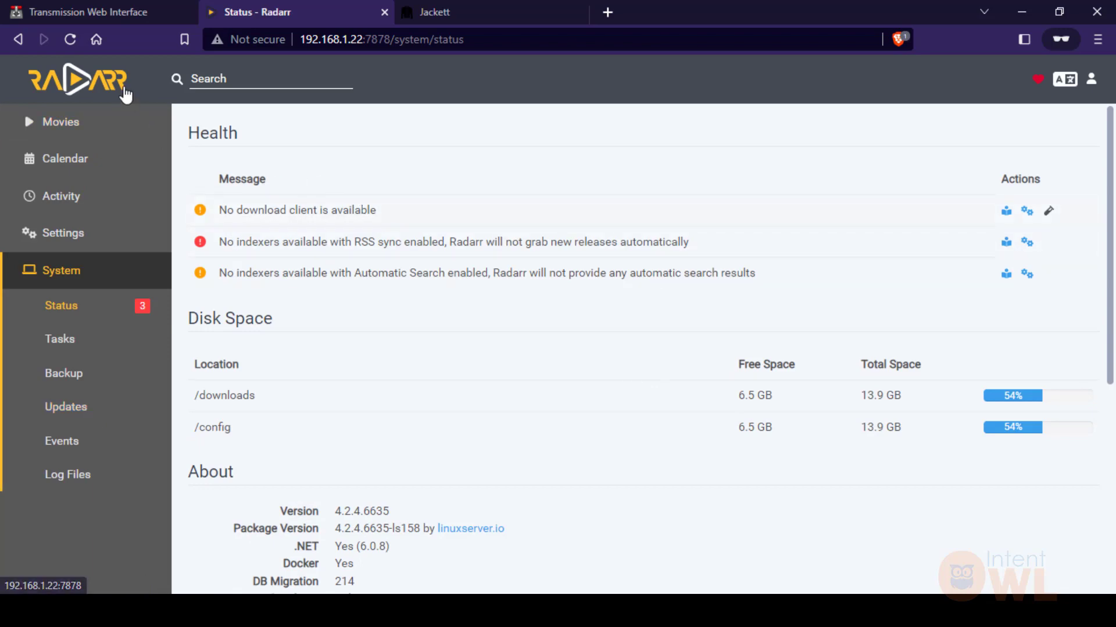
click(99, 10)
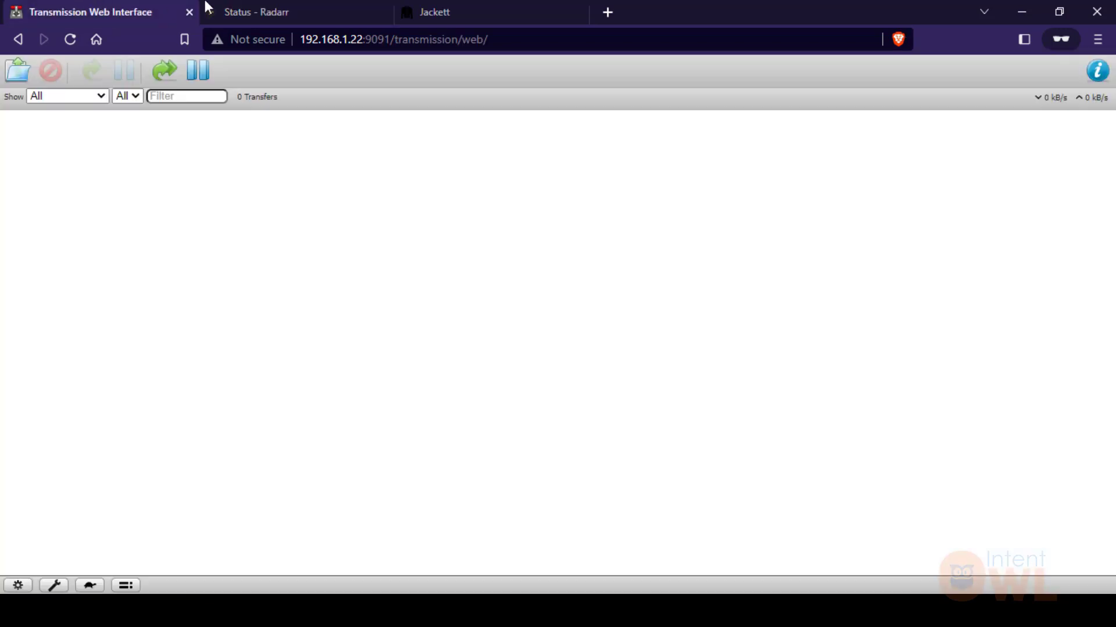
click(264, 7)
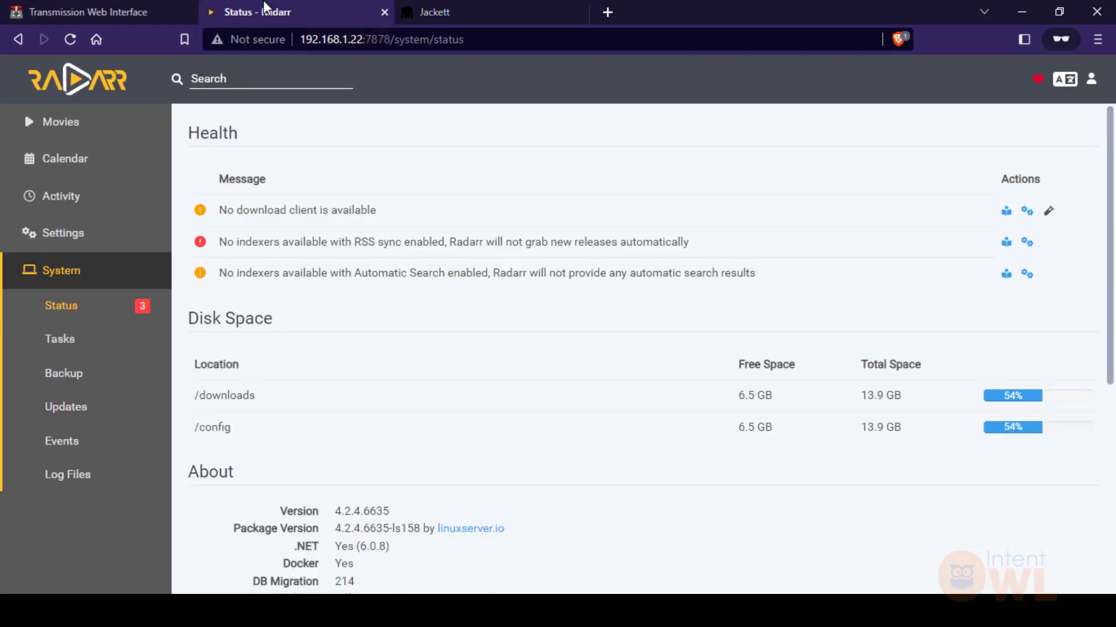
Start a new Transmission download client in Radarr named transmission.
click(1028, 212)
click(316, 259)
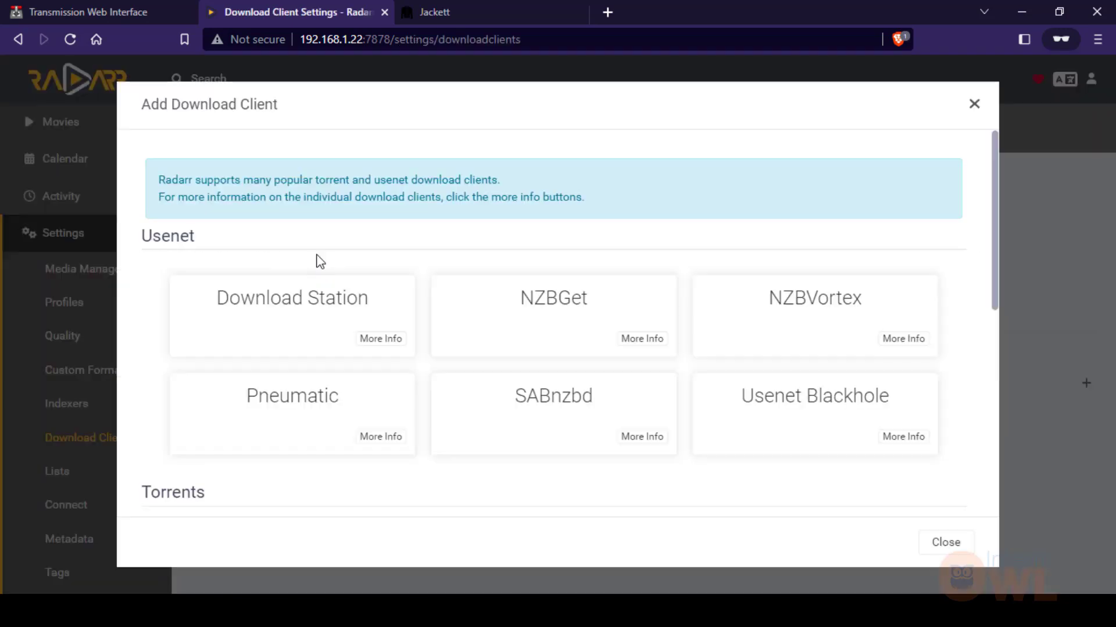
scroll(592, 365, down, 5)
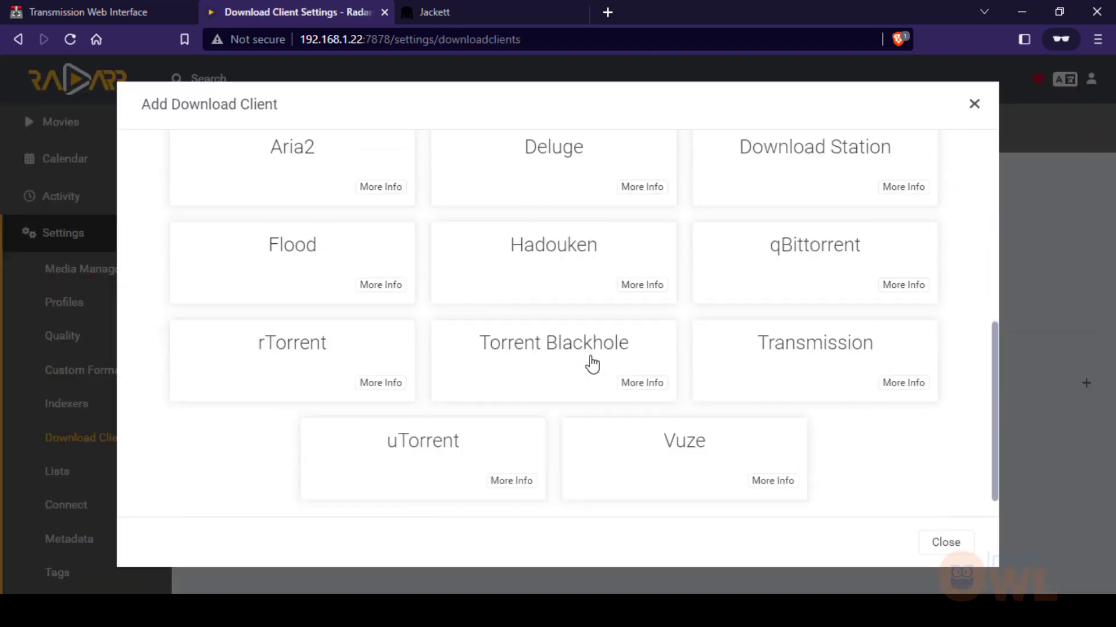
click(802, 379)
click(583, 173)
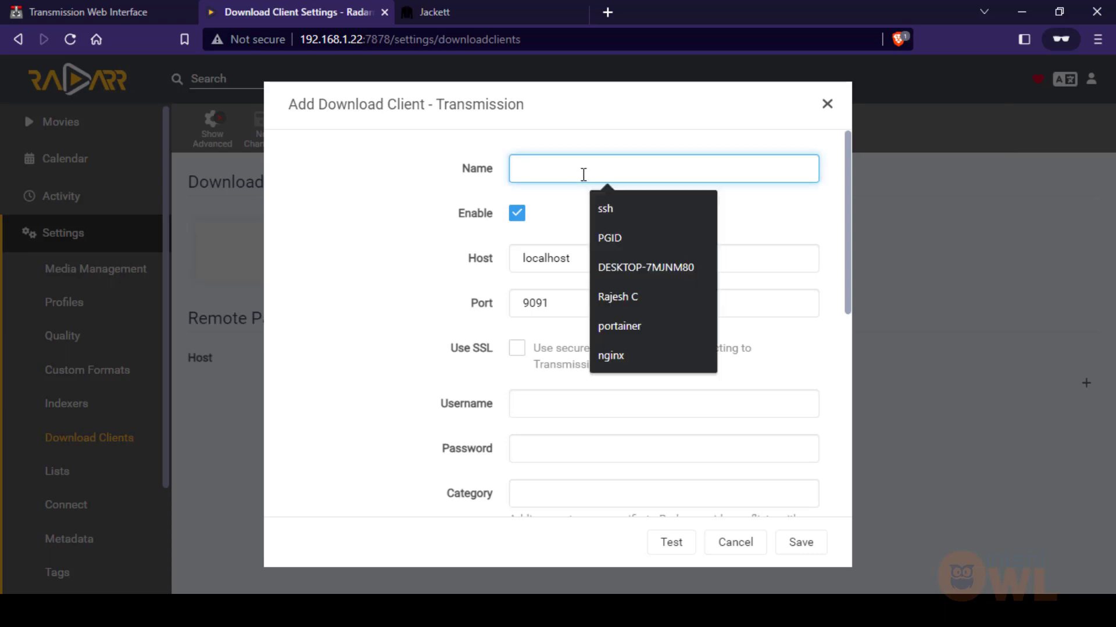
text(tr)
key(Down)
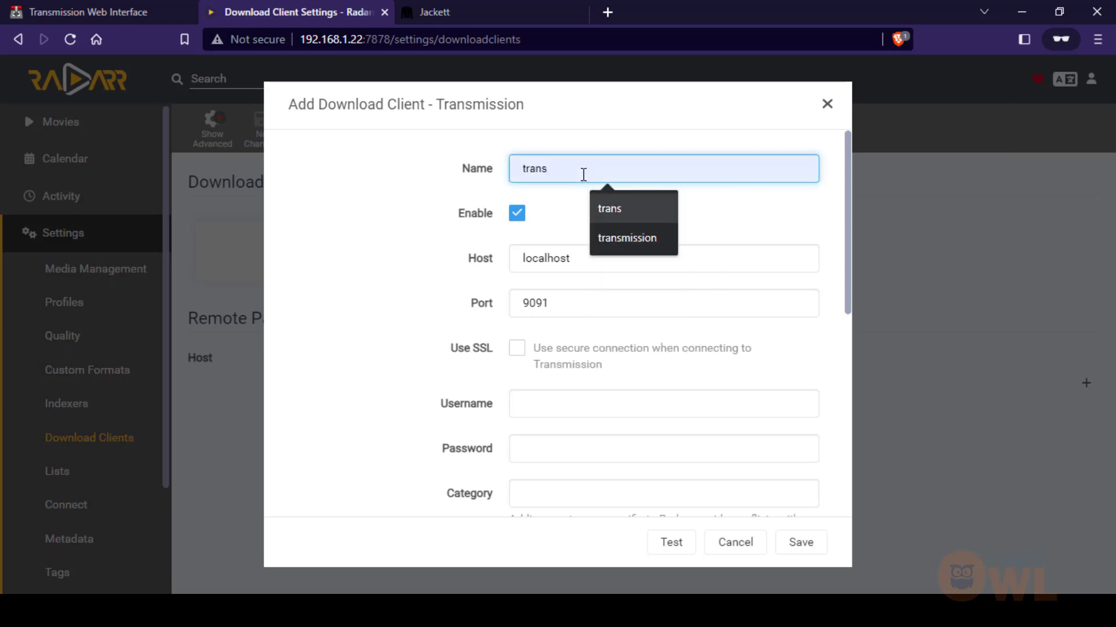
key(Down)
key(Return)
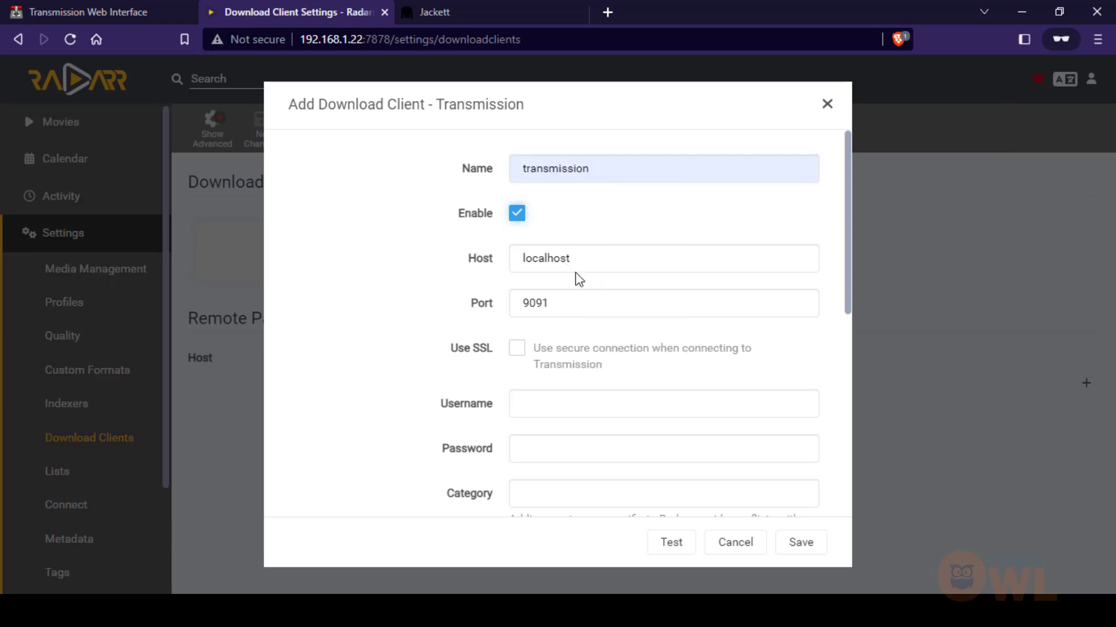
Set the client host to 192.168.1.22, test the connection and save it.
double_click(517, 266)
text(19)
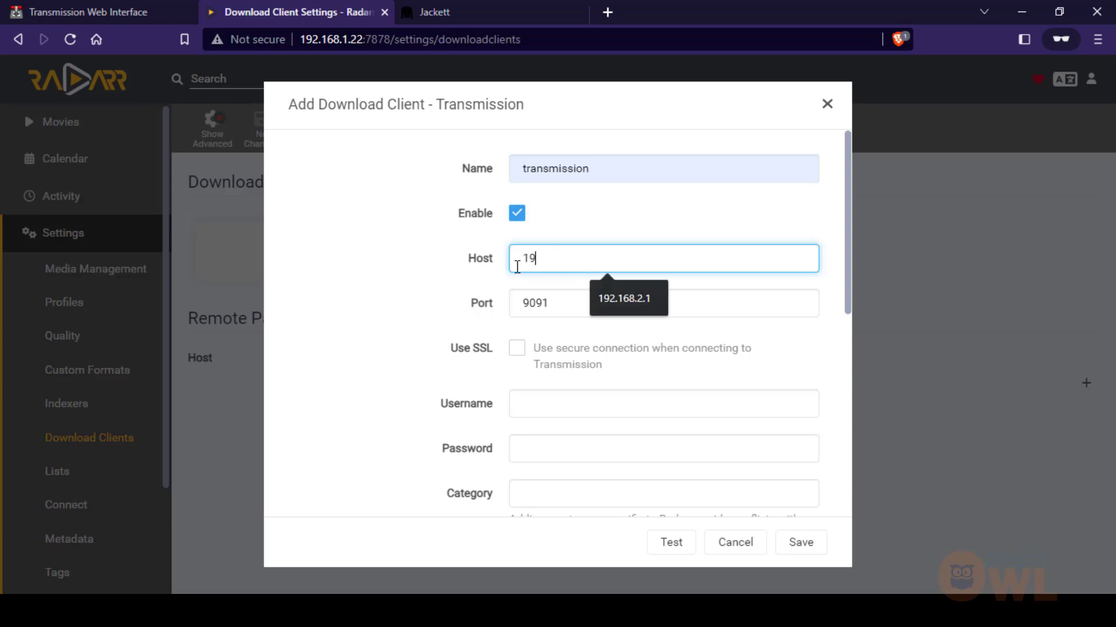
text(2.168.1.)
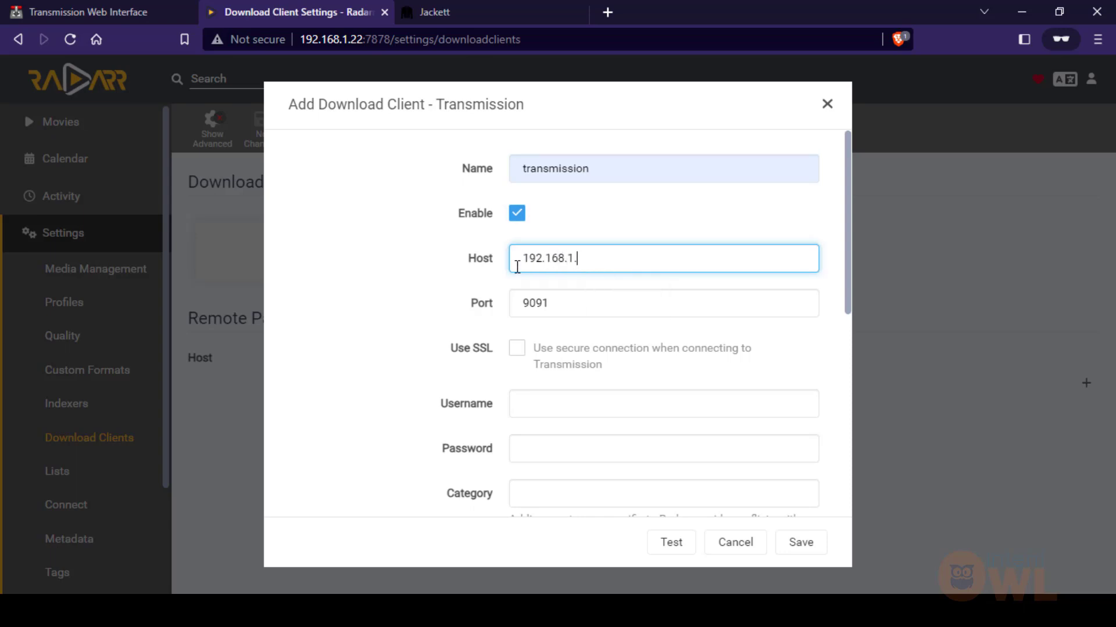
text(22)
key(ctrl+shift+Tab)
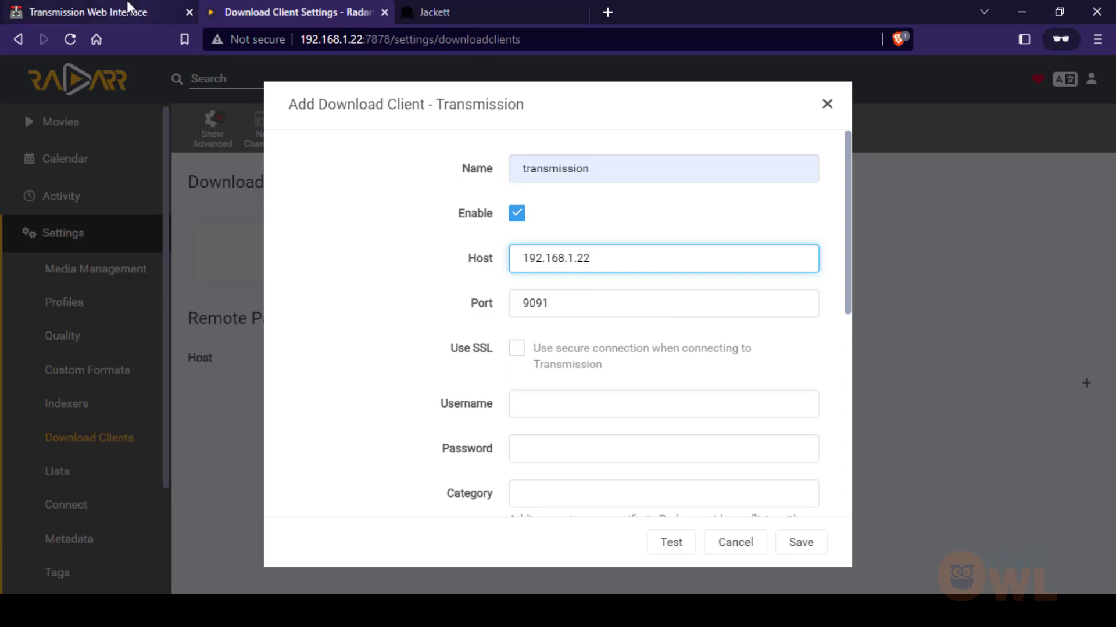
drag(363, 39, 299, 39)
click(303, 10)
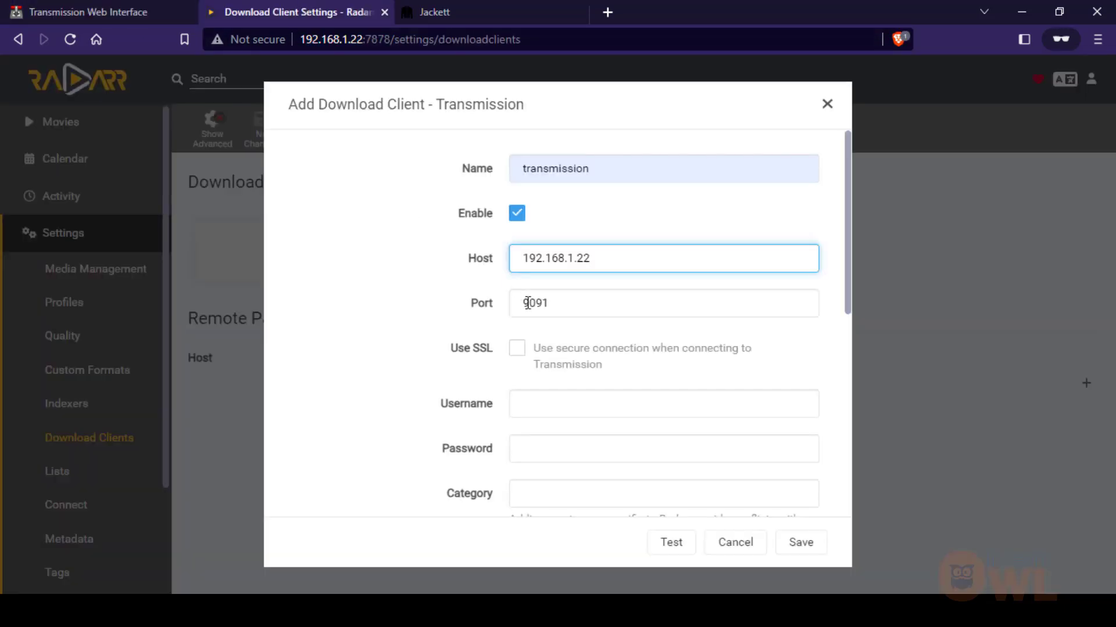
scroll(581, 348, down, 4)
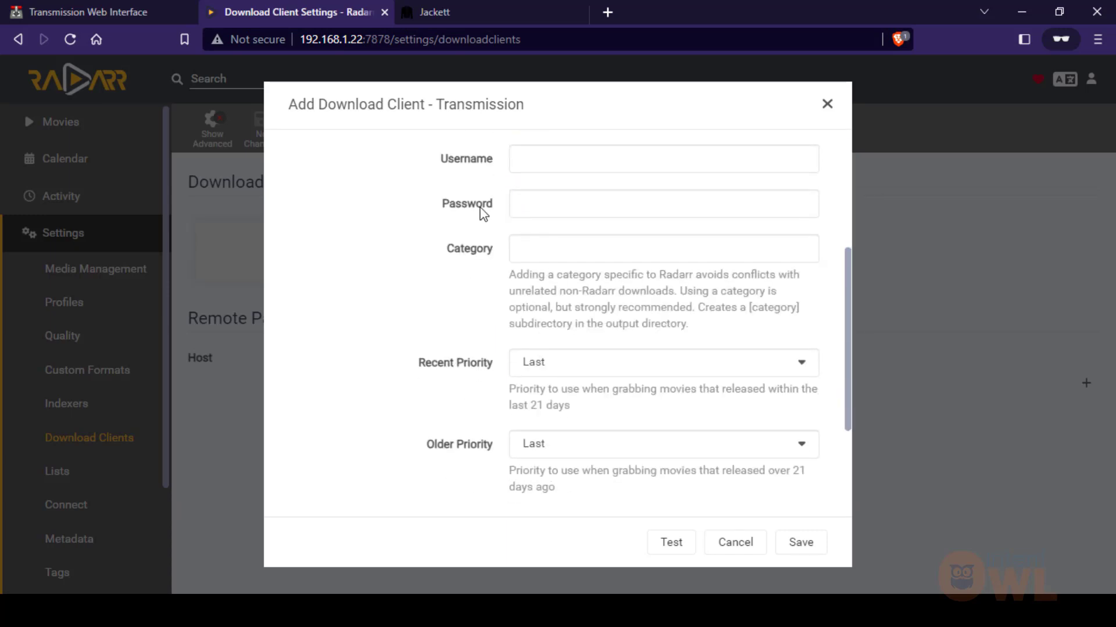
scroll(532, 427, down, 2)
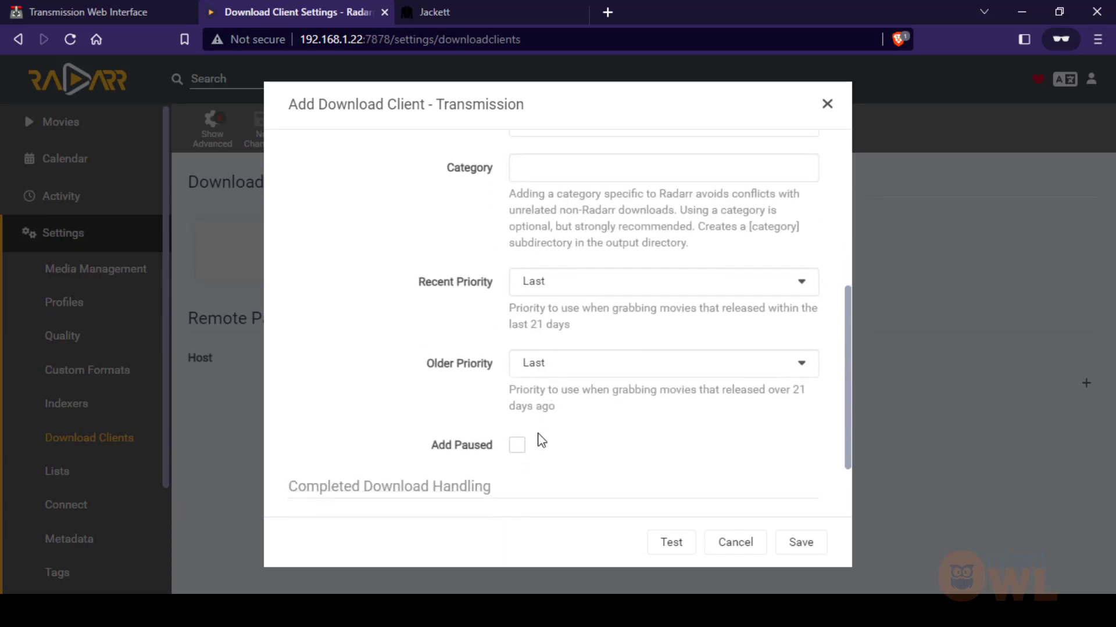
click(685, 544)
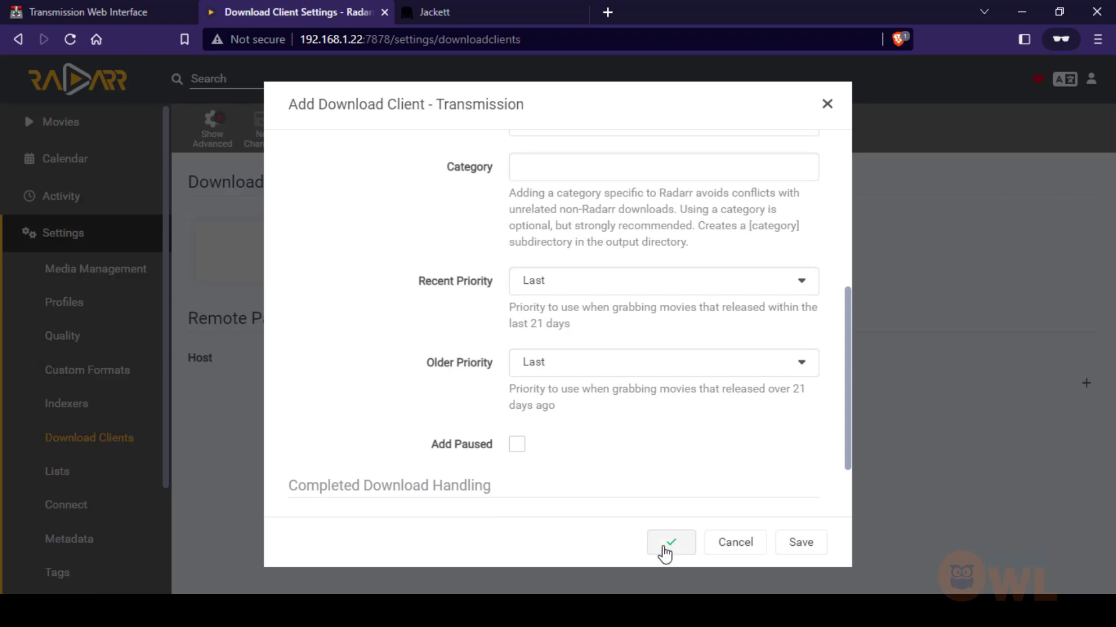
click(796, 544)
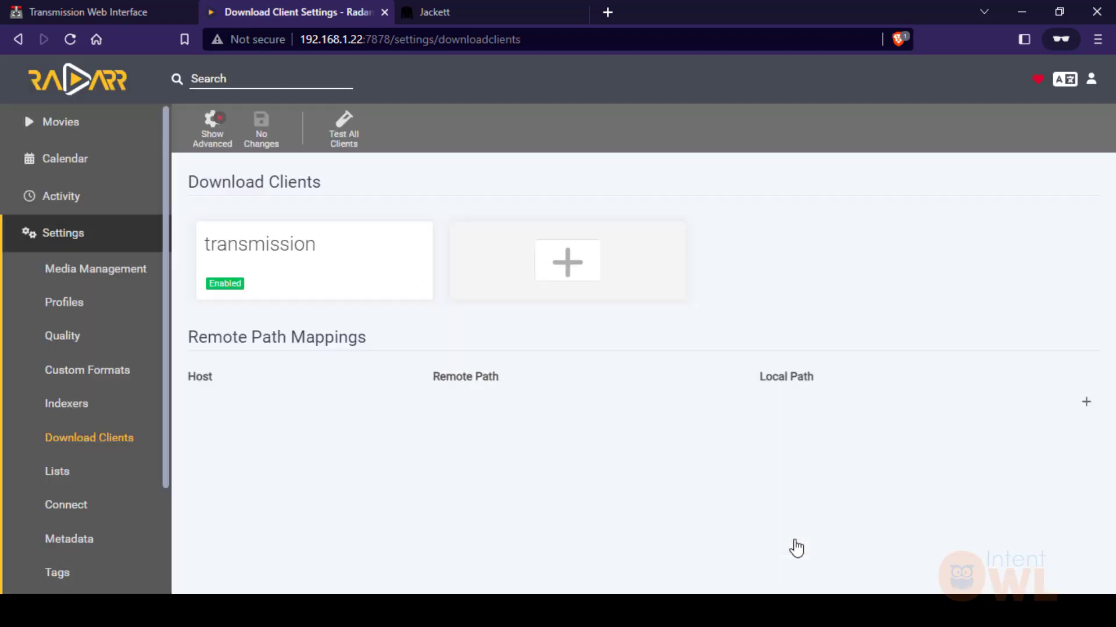
scroll(90, 558, down, 3)
Recheck Radarr's status, open its empty Indexer settings, and switch to Jackett's dashboard.
click(86, 550)
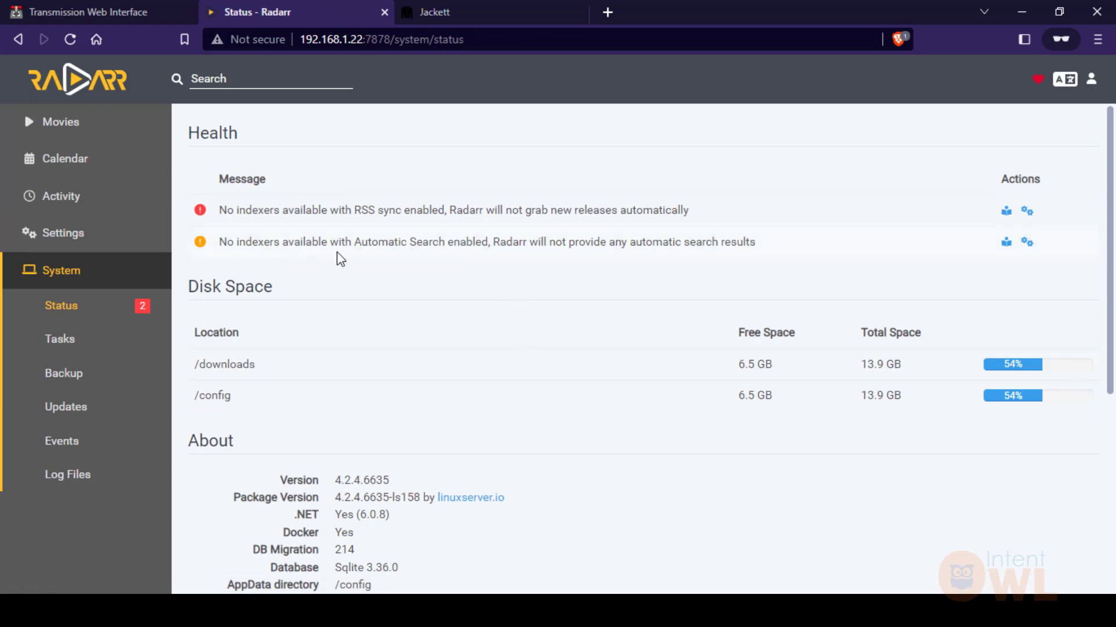
click(462, 10)
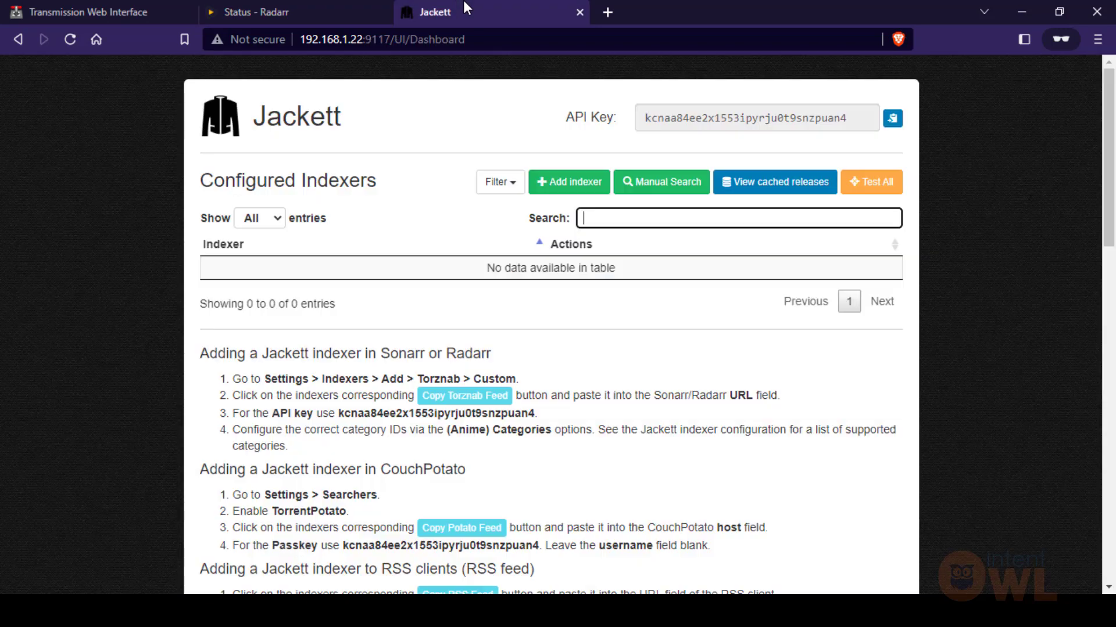
click(319, 6)
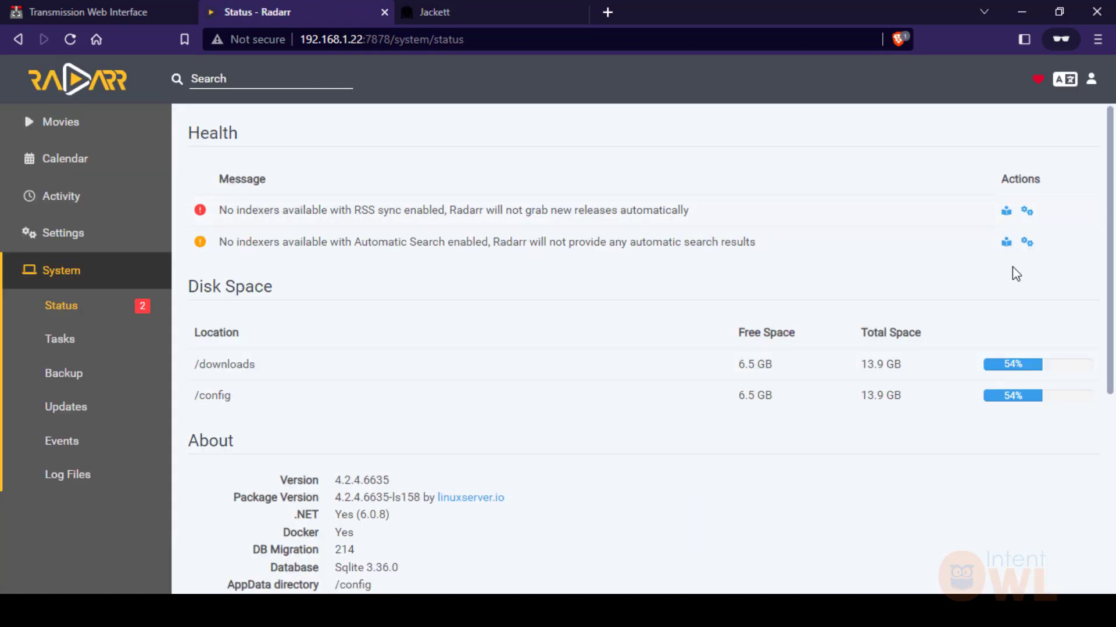
click(1026, 243)
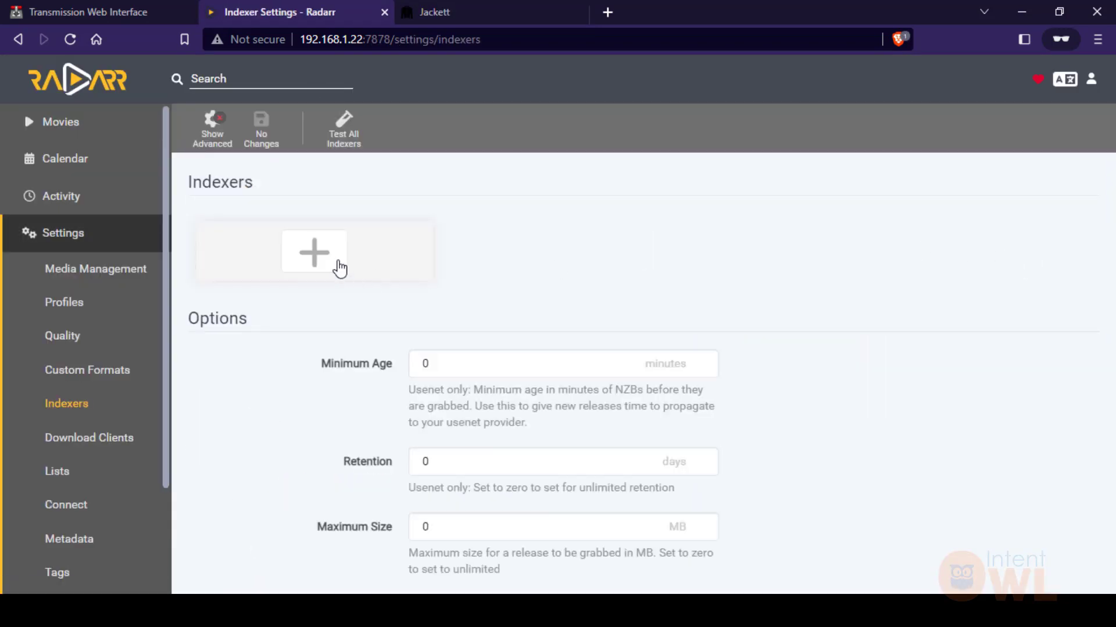
click(493, 12)
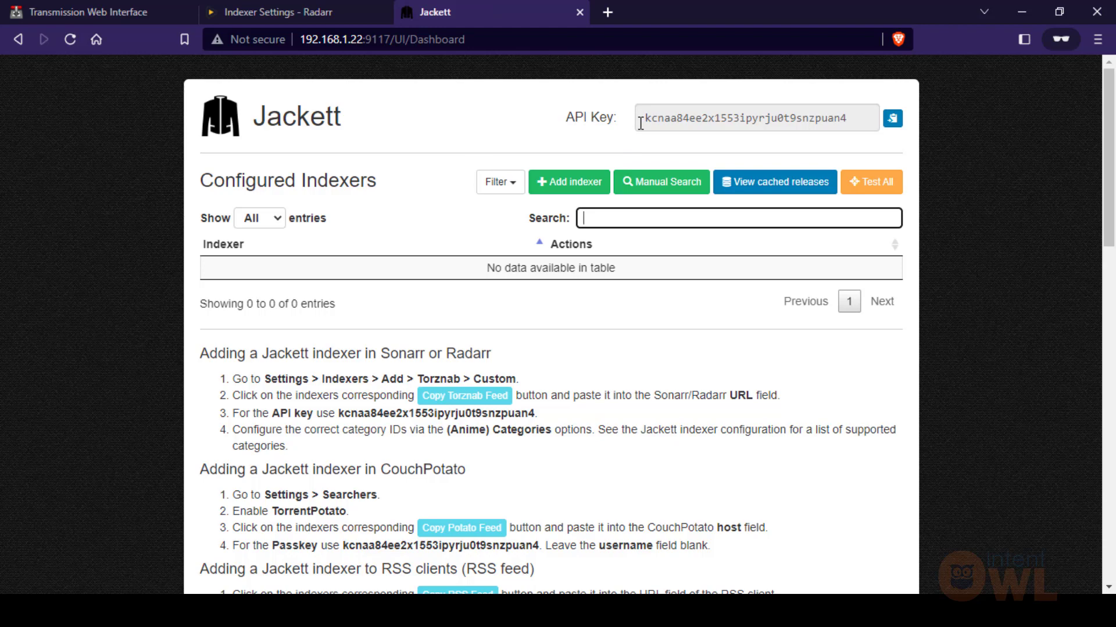
Filter Jackett's indexer list to Public, search 'pirate', and add The Pirate Bay.
click(554, 189)
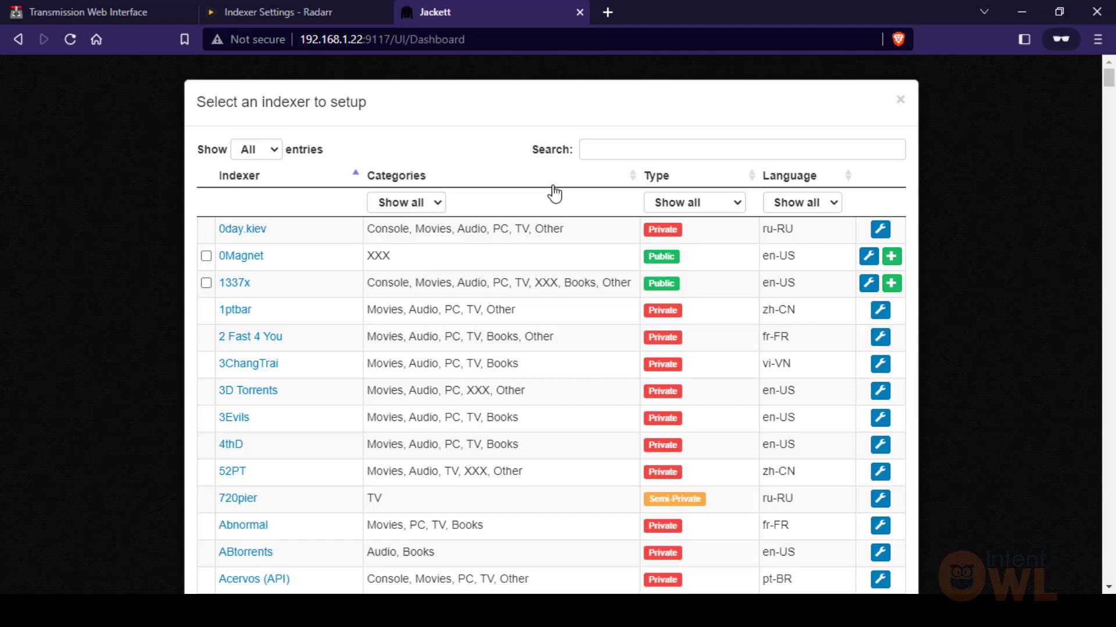
click(692, 205)
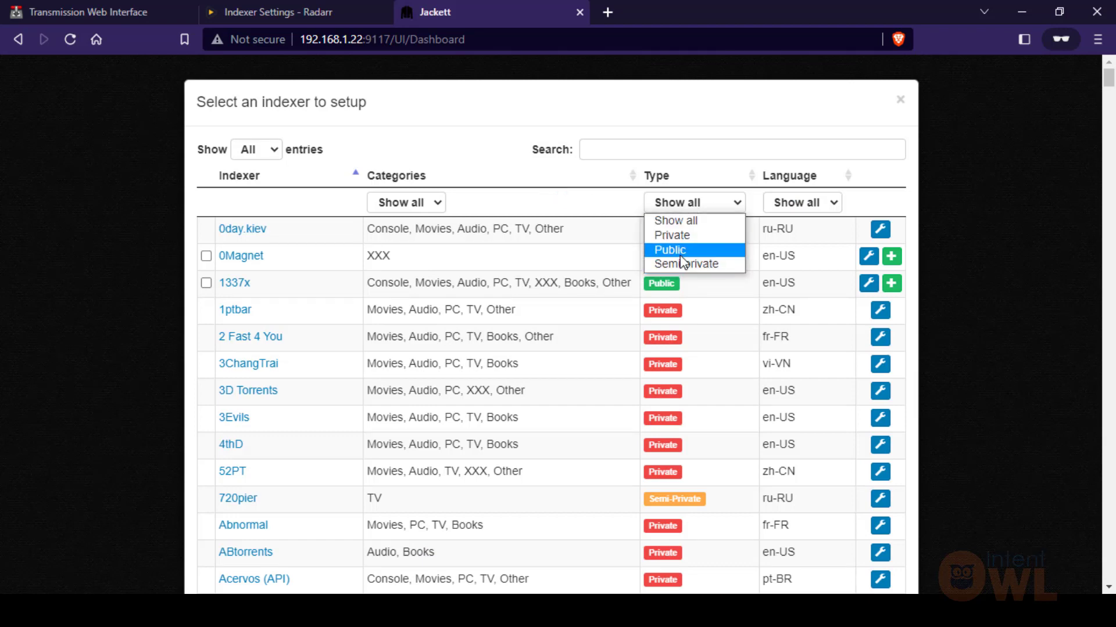
click(669, 249)
click(675, 152)
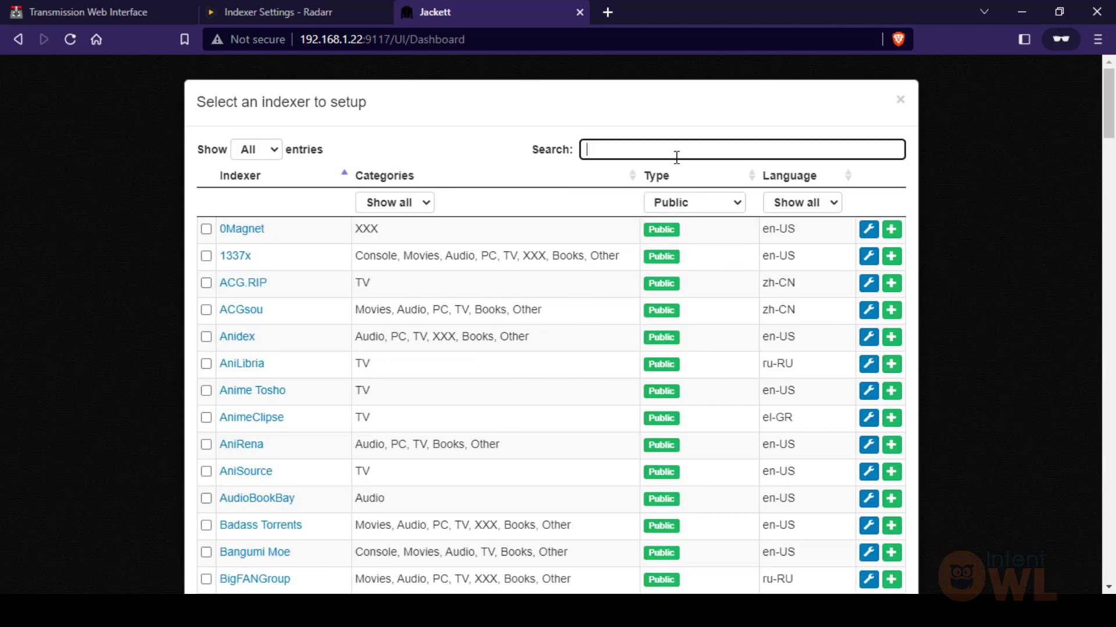
text(pirate)
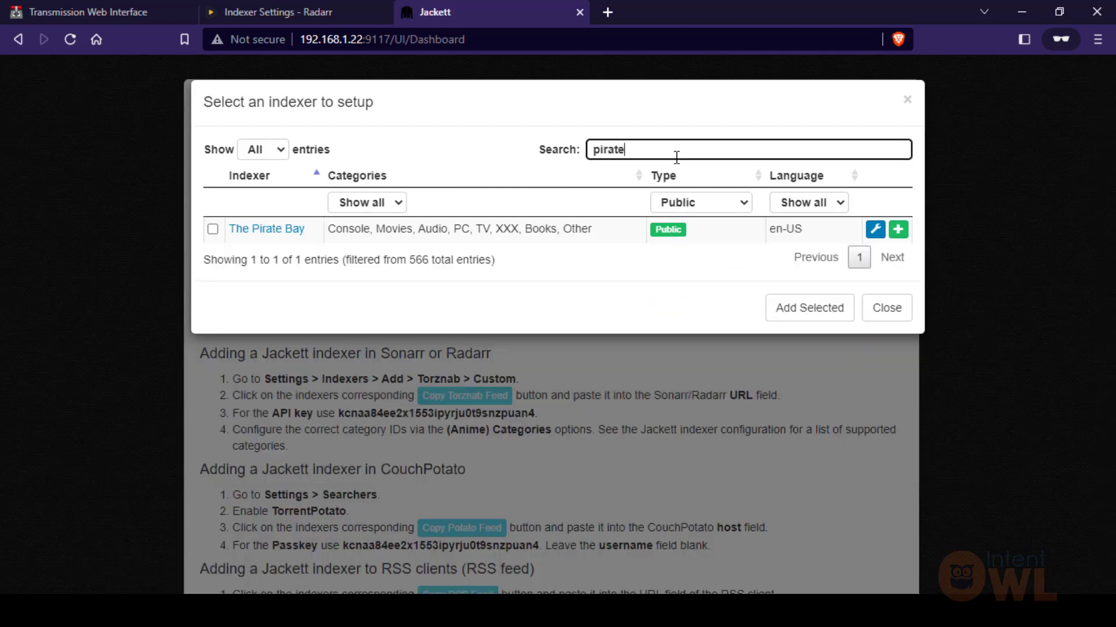
click(213, 229)
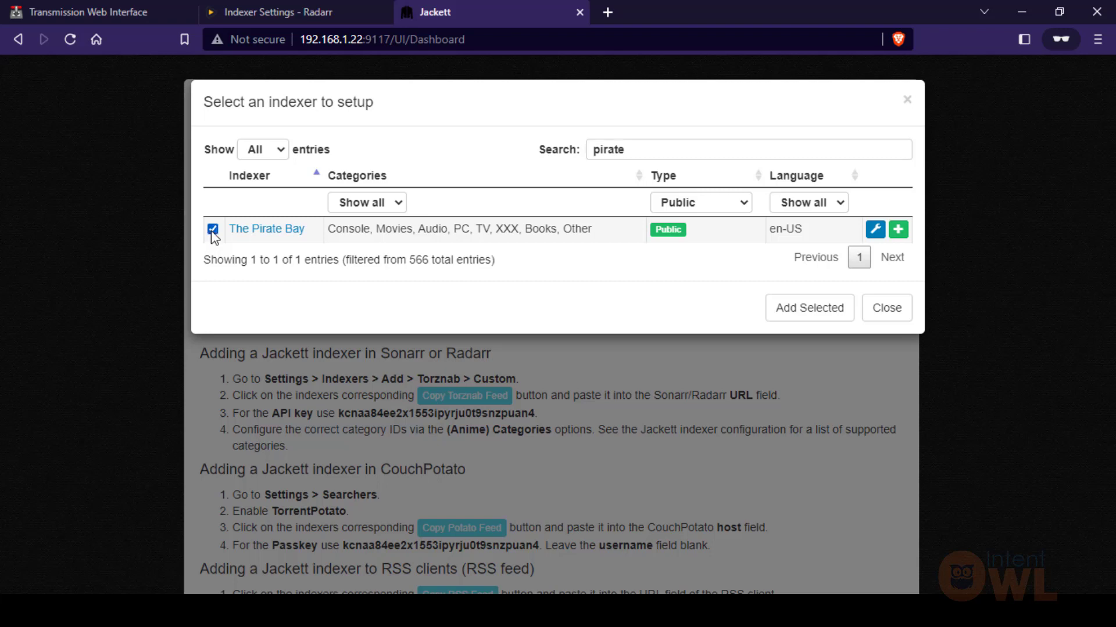
click(825, 319)
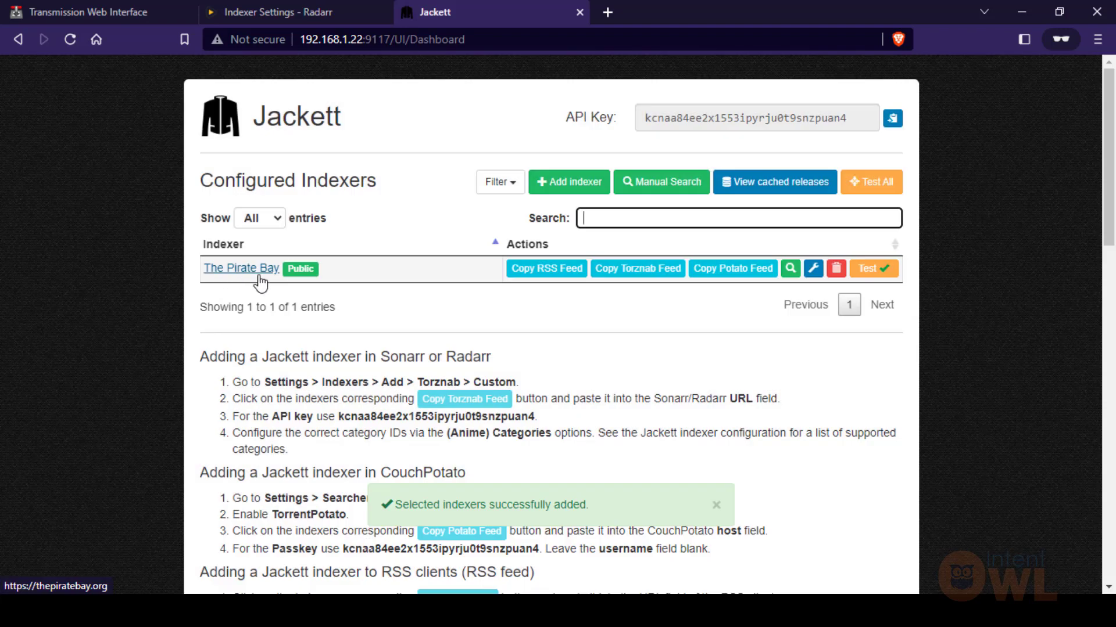
Test The Pirate Bay indexer in Jackett and copy its Torznab feed URL.
click(881, 277)
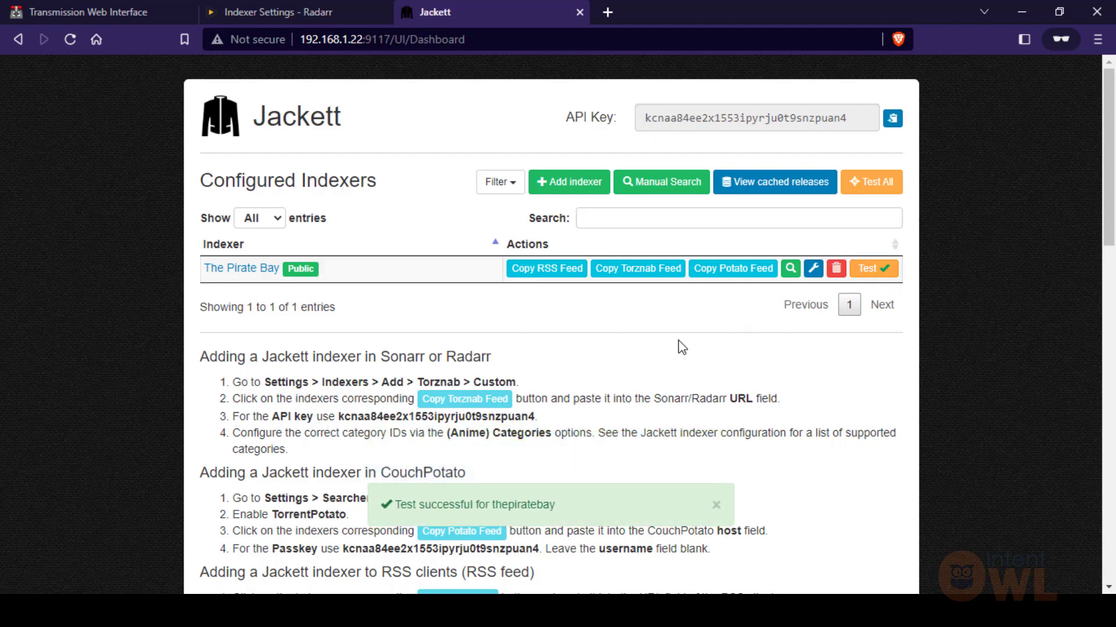
click(351, 18)
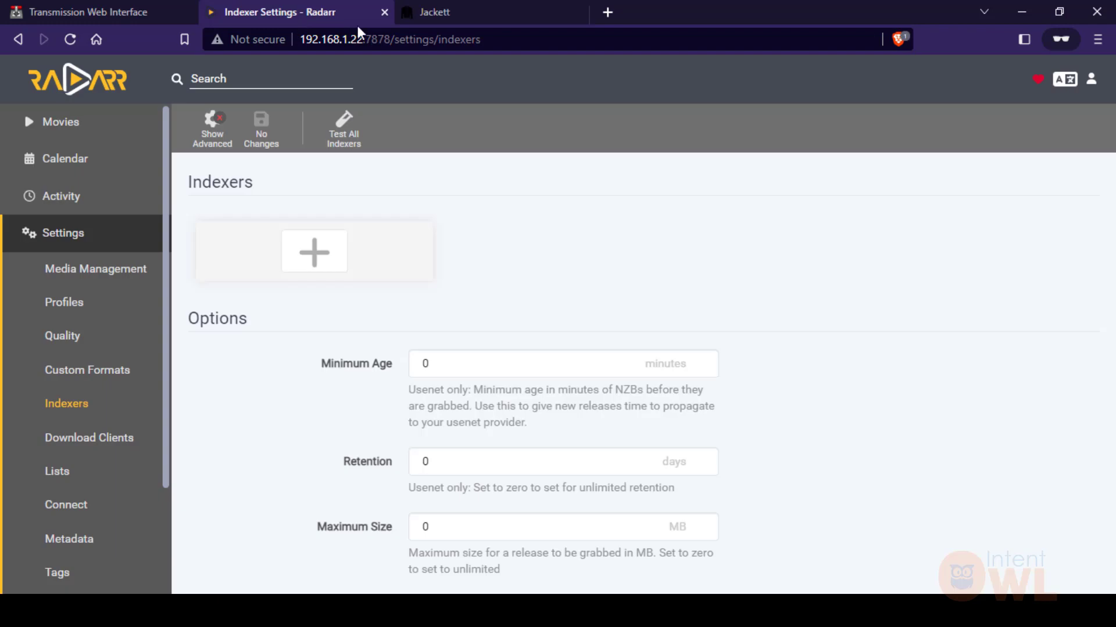
click(507, 10)
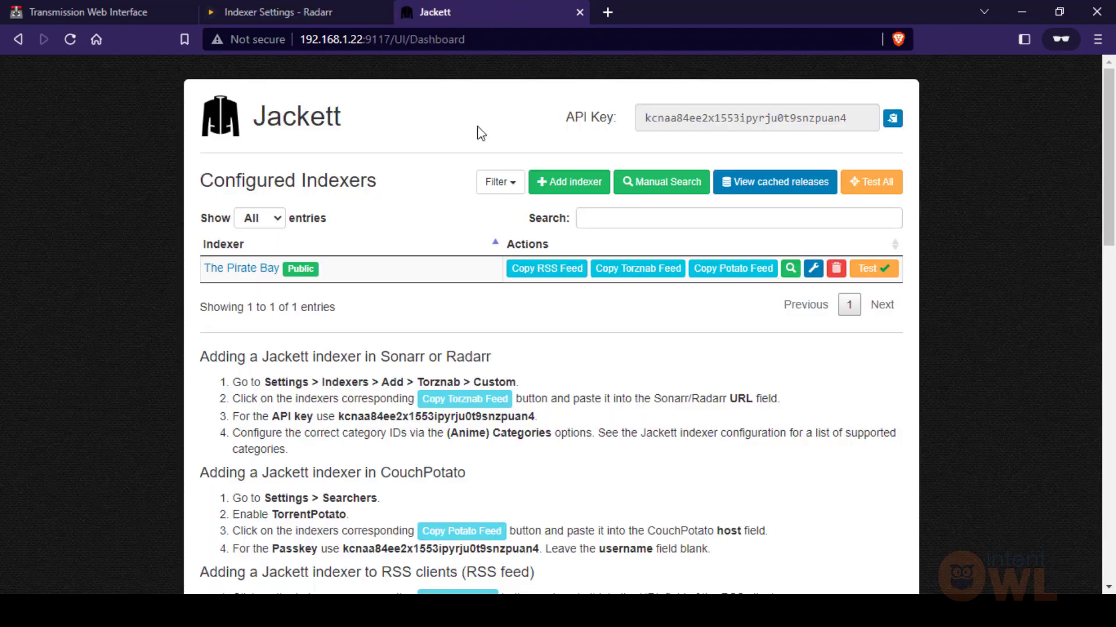
click(641, 275)
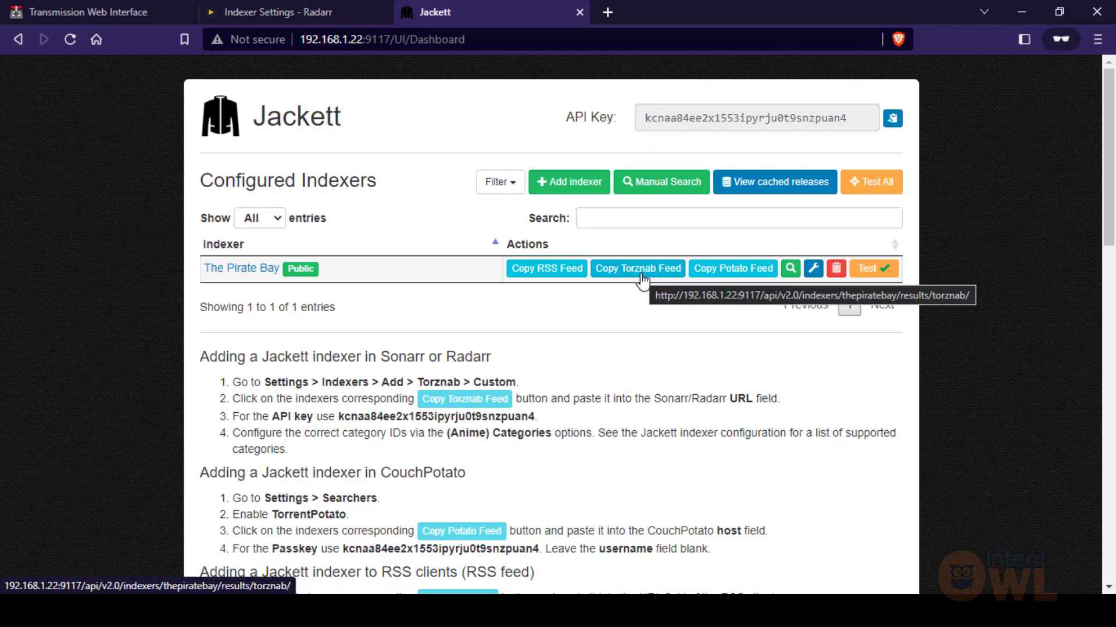
click(641, 273)
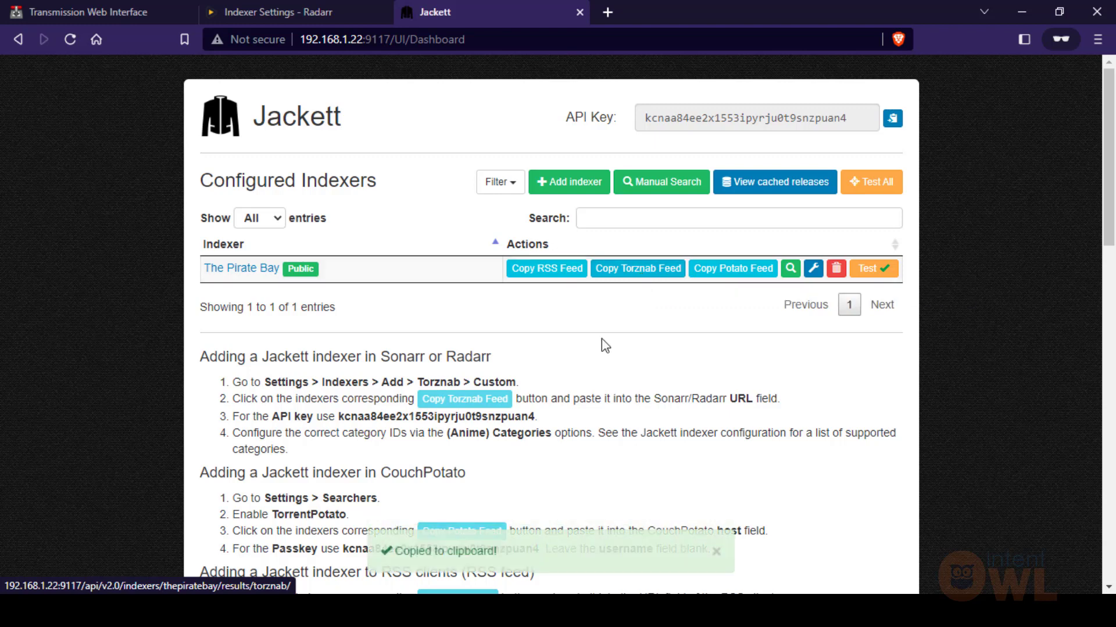
Add a new Torznab indexer in Radarr and paste the Jackett feed as its URL.
click(310, 10)
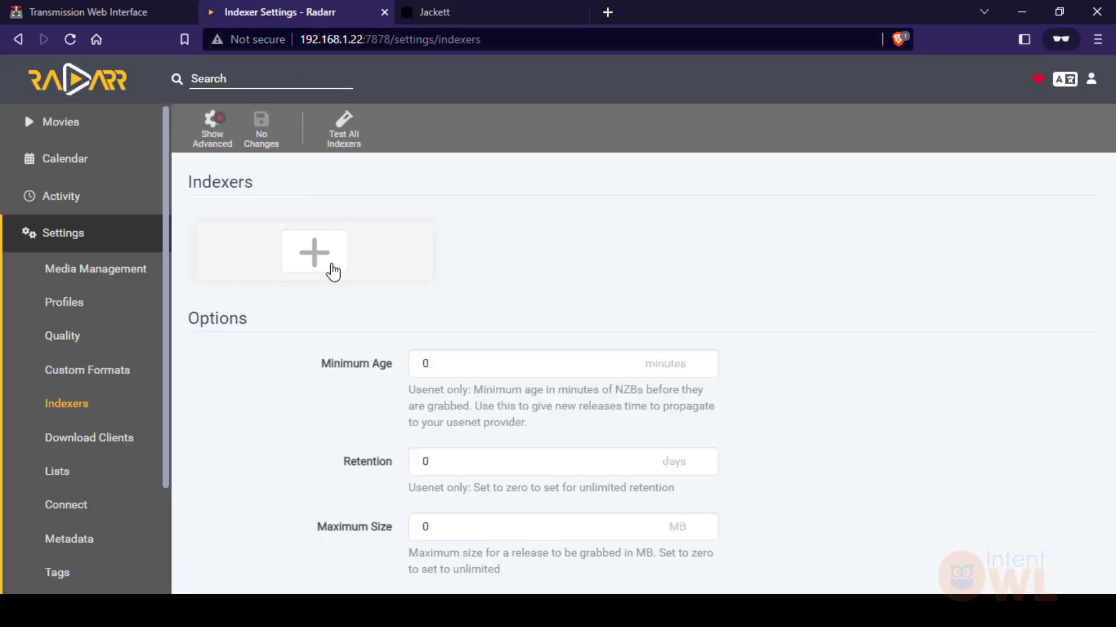
click(380, 241)
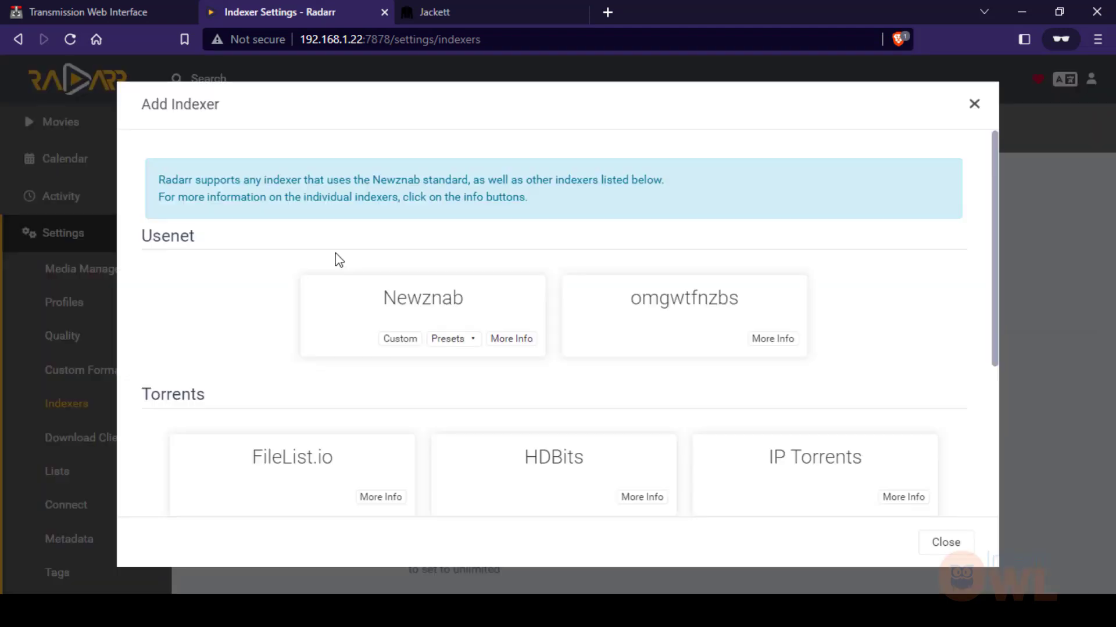
scroll(648, 352, down, 4)
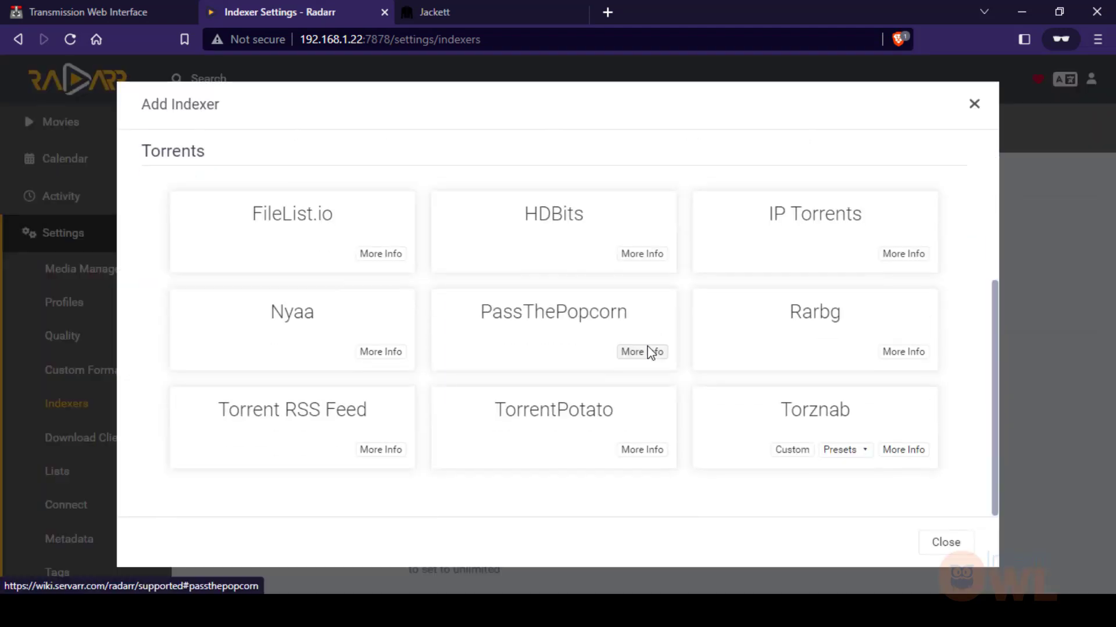
click(855, 432)
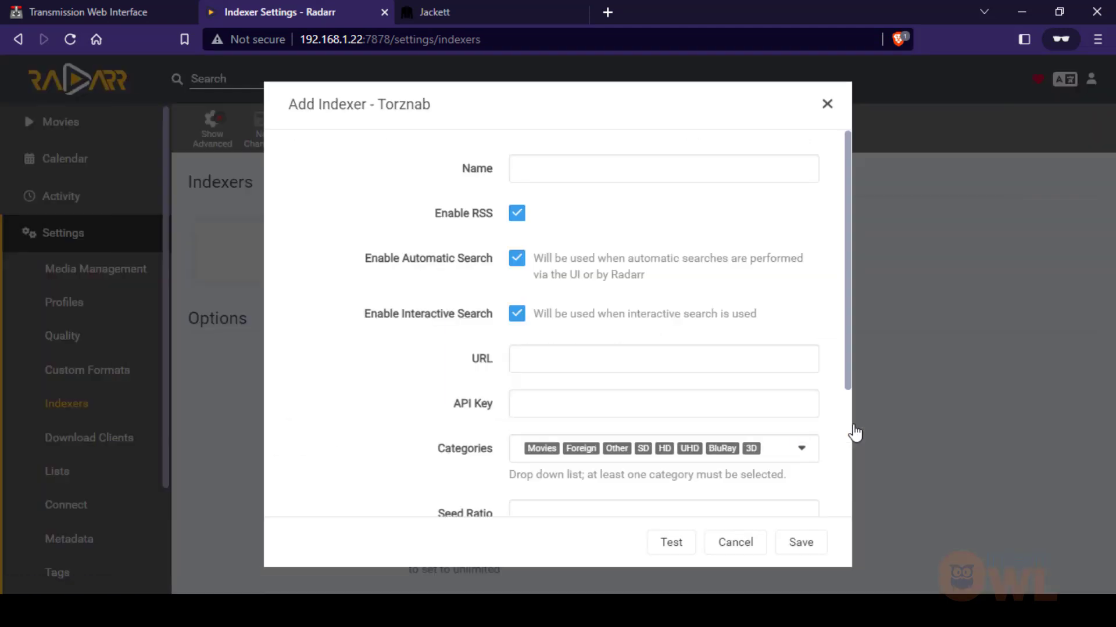
click(562, 358)
key(ctrl+v)
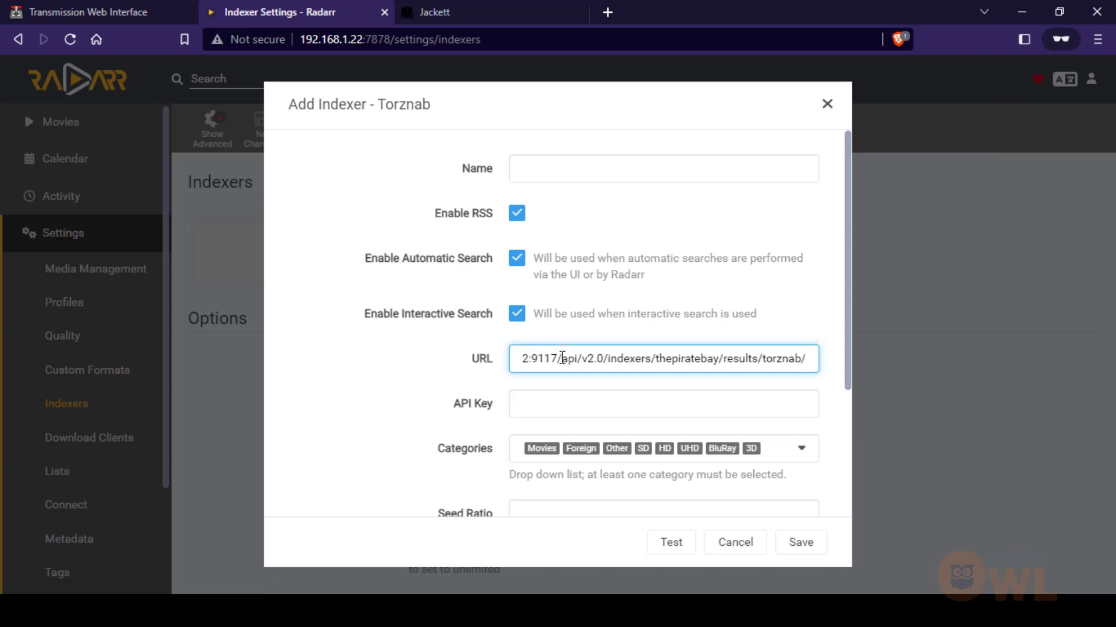
Copy Jackett's API key into the indexer's API Key field.
click(448, 11)
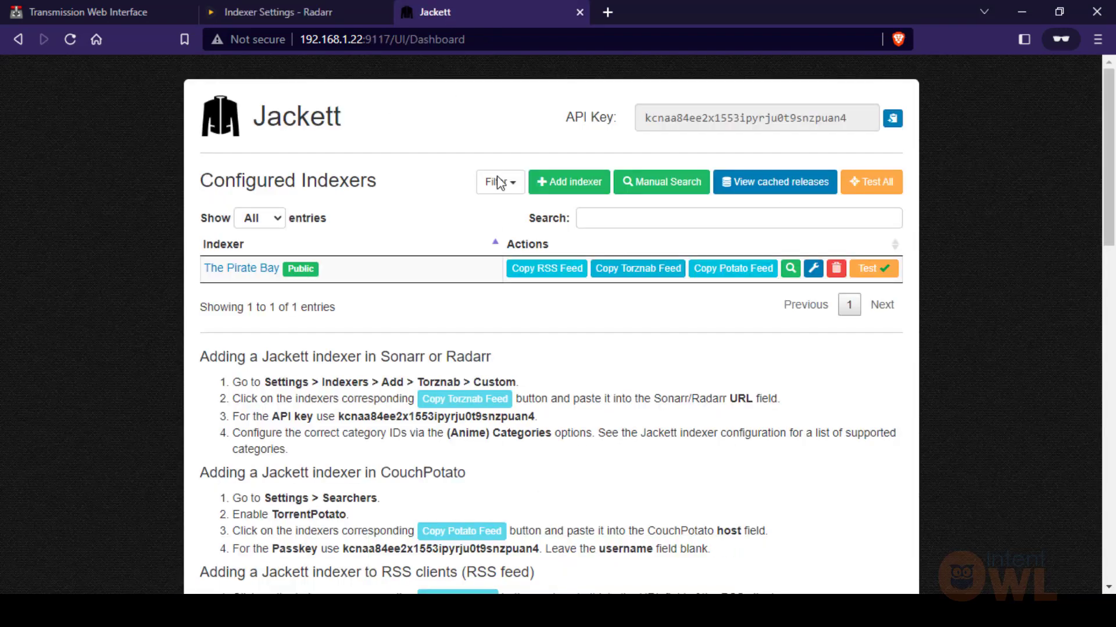
click(892, 119)
click(369, 8)
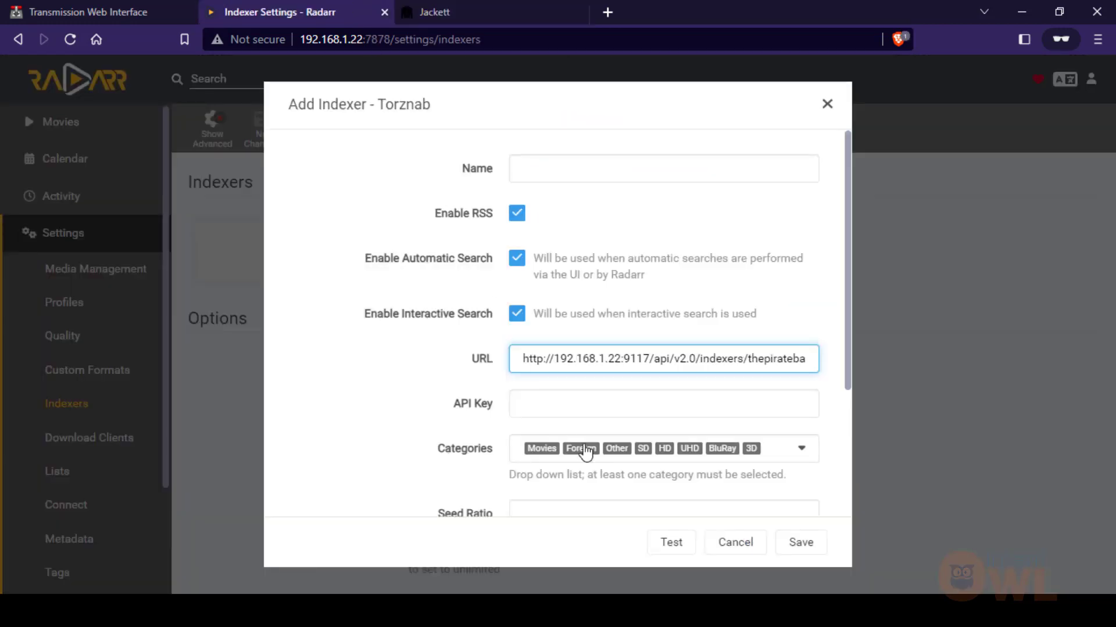
click(586, 406)
key(ctrl+v)
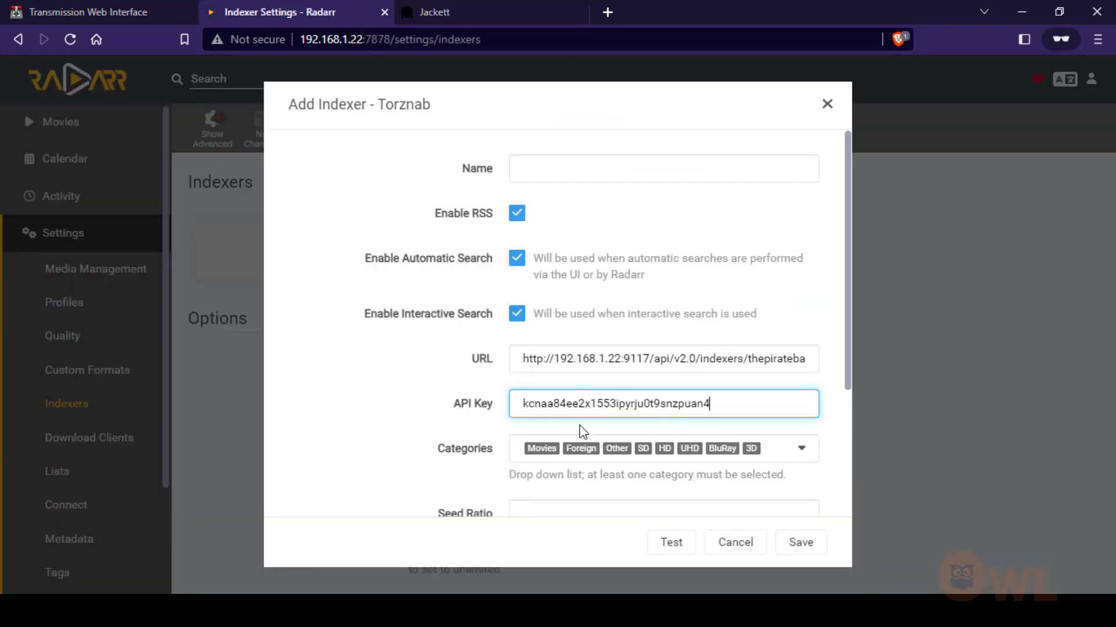
Review search categories, name the indexer 'pirate', then test and save it.
click(780, 462)
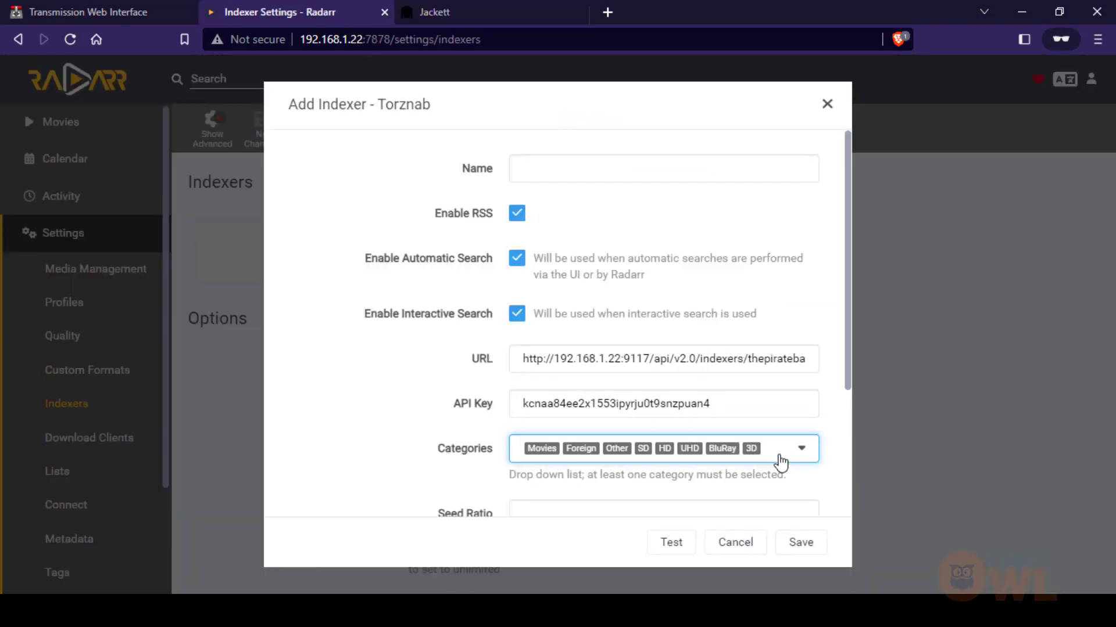
click(780, 462)
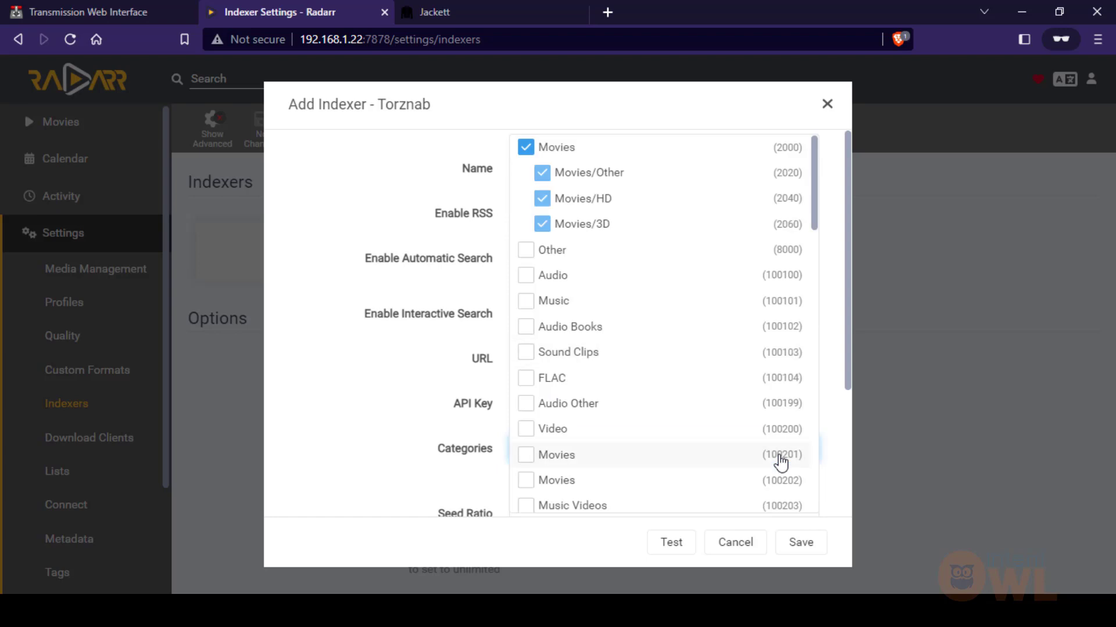
click(837, 399)
click(617, 172)
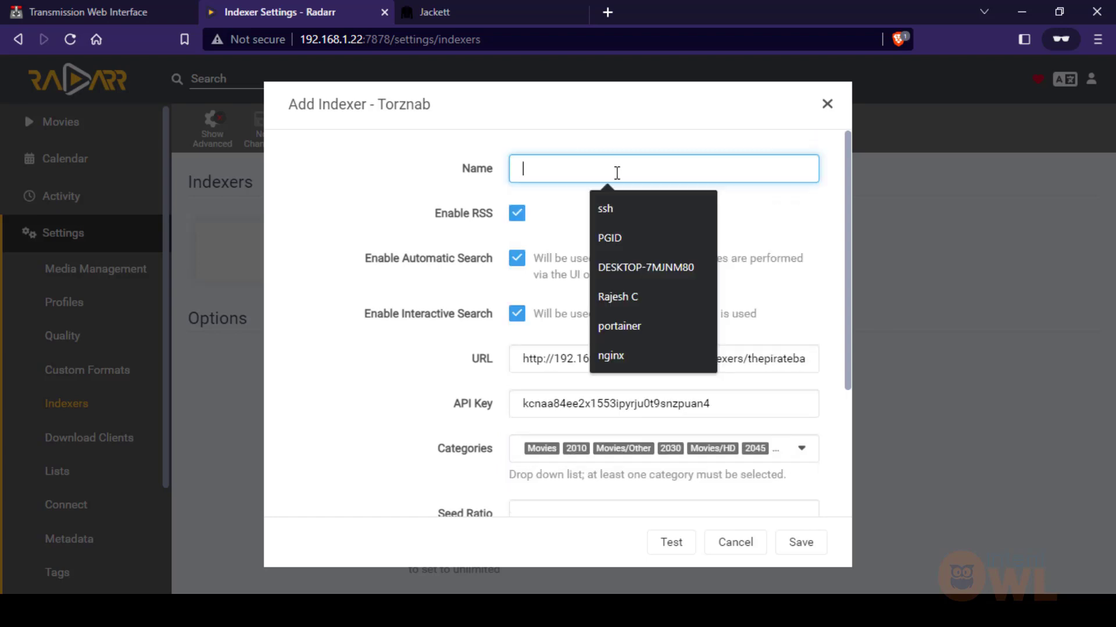
text(pirate)
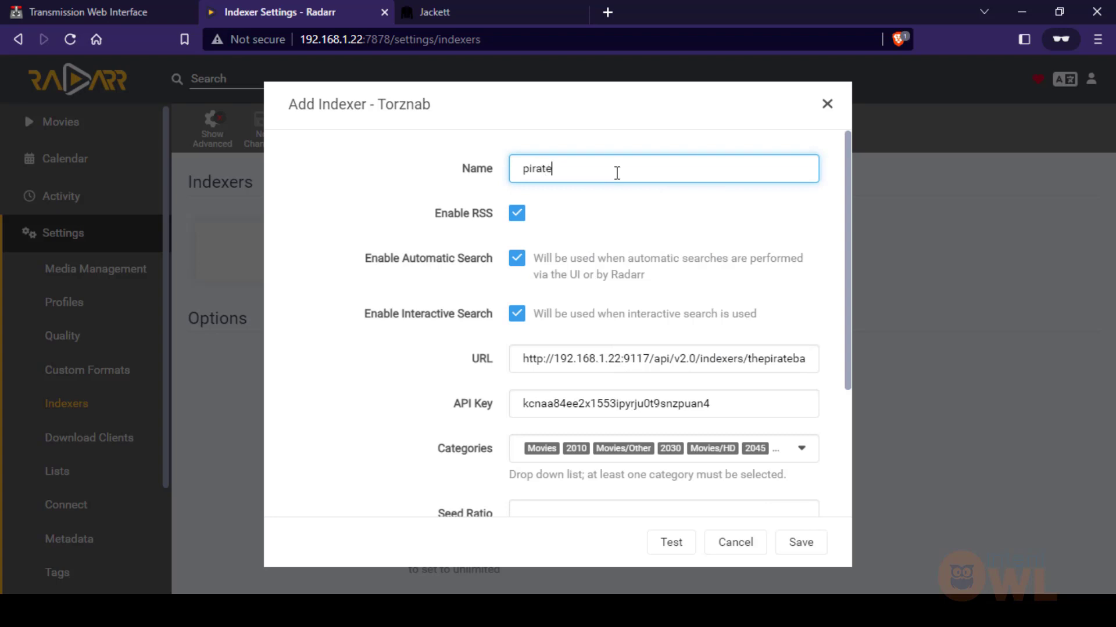
scroll(617, 173, down, 4)
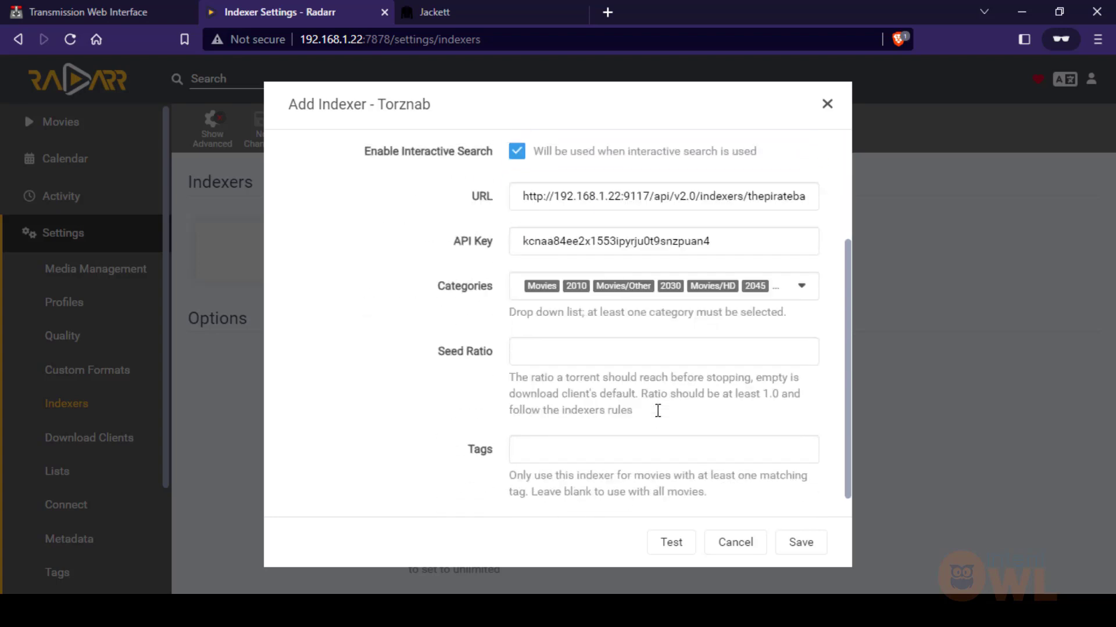
click(674, 545)
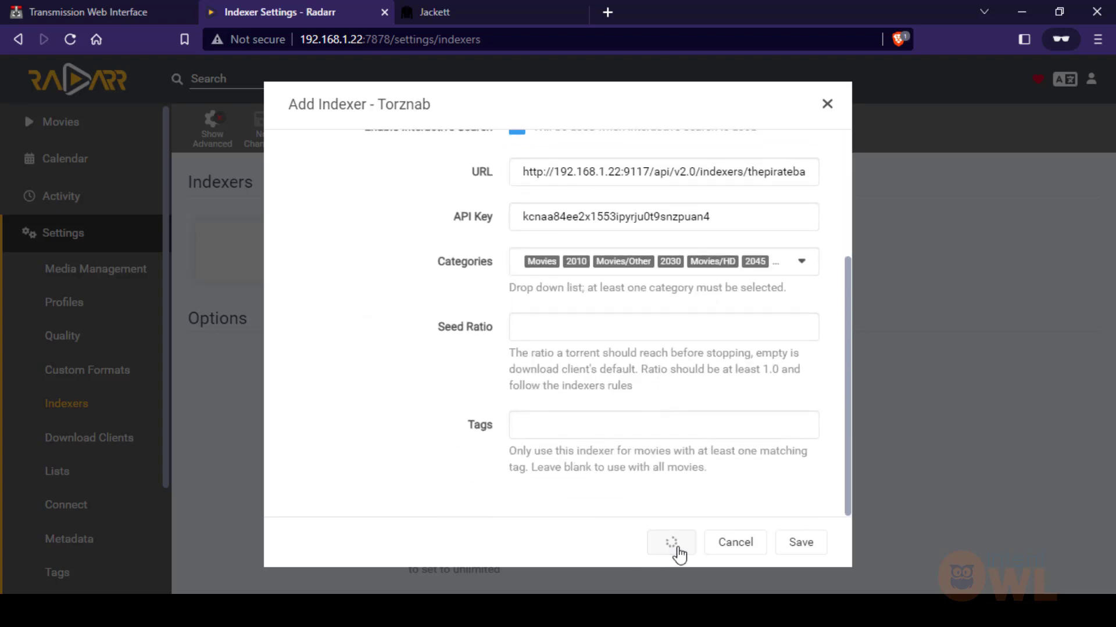
click(792, 545)
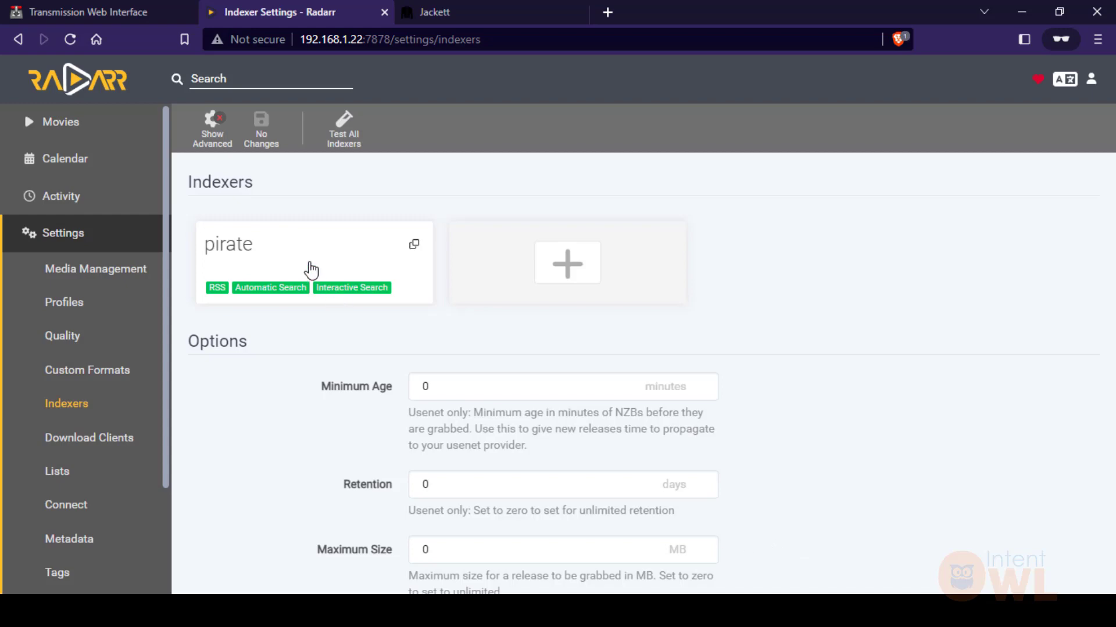
Browse the list of indexers available to add in Jackett.
click(459, 12)
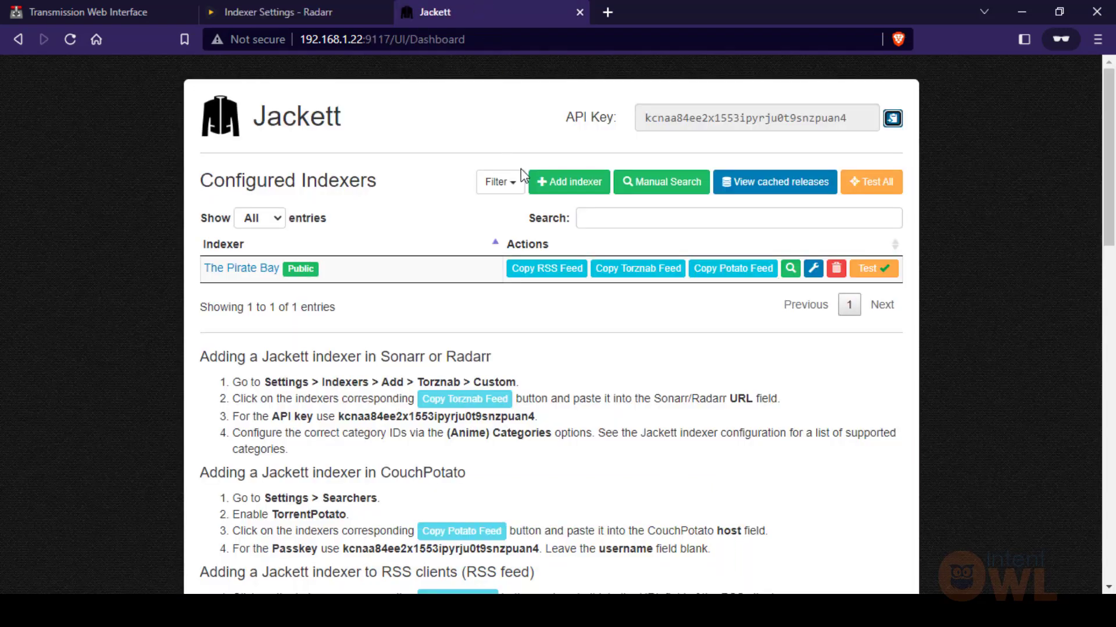
click(570, 193)
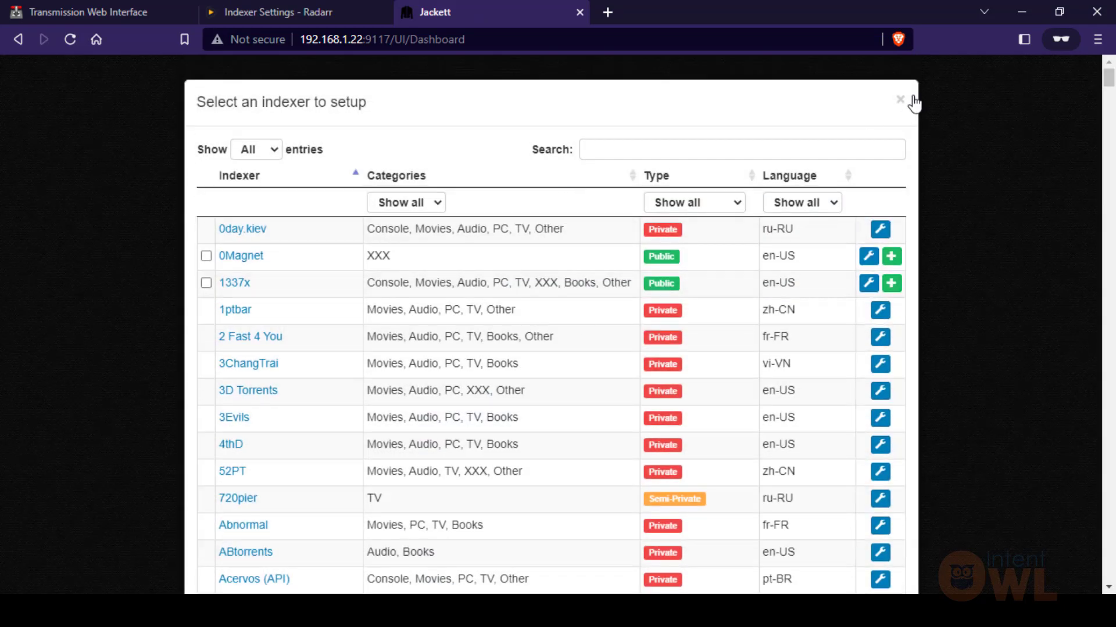
click(900, 106)
Go back to Radarr and view the empty Movies library.
click(273, 12)
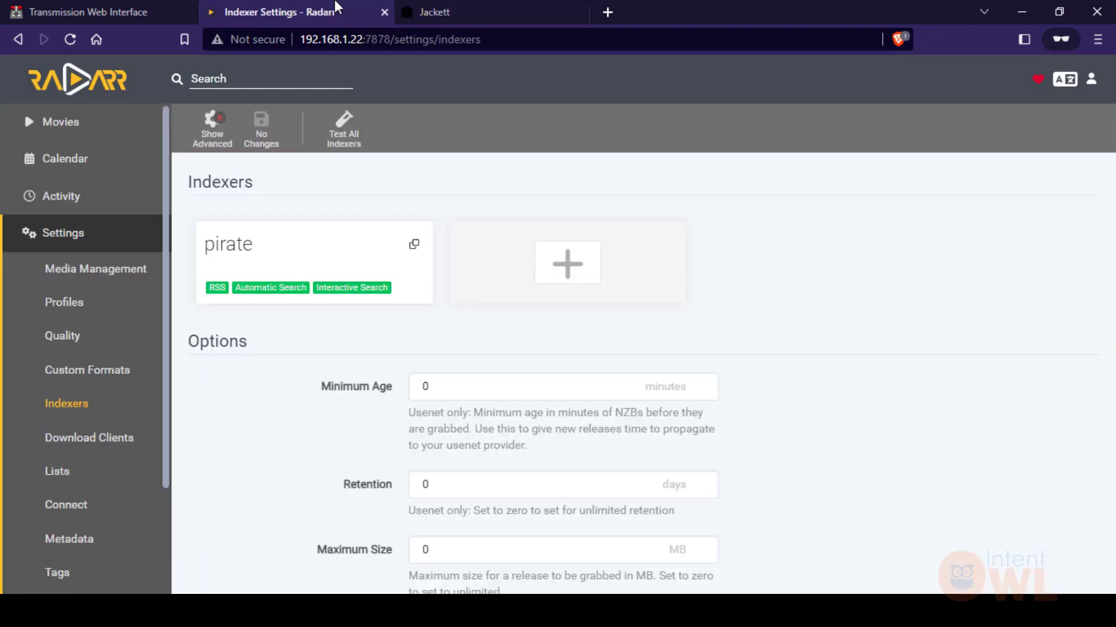
scroll(139, 407, down, 2)
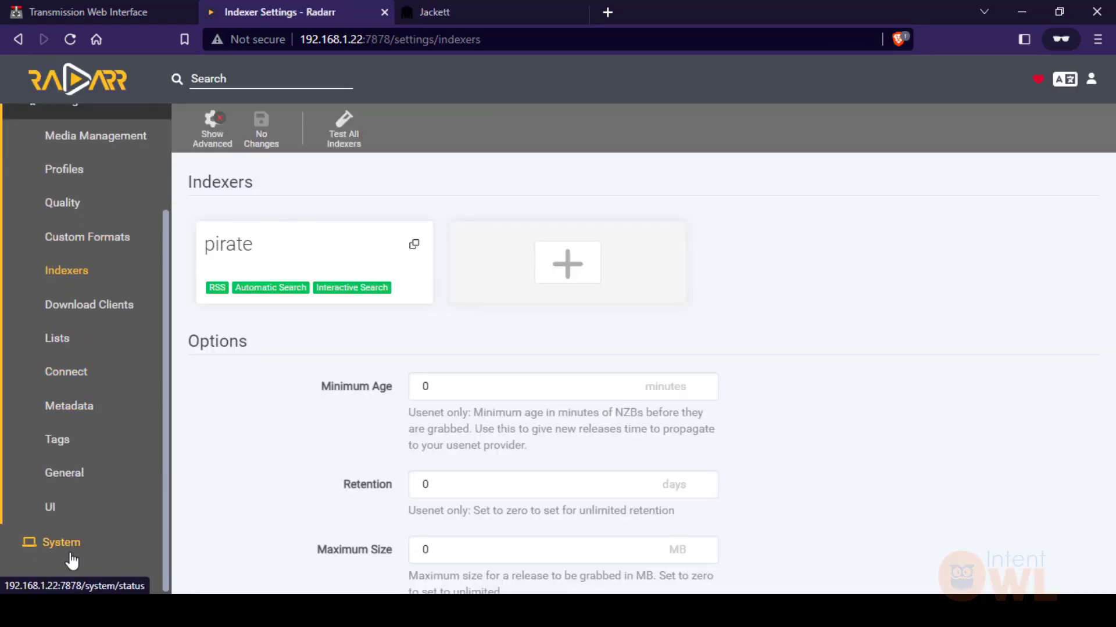
scroll(88, 532, up, 2)
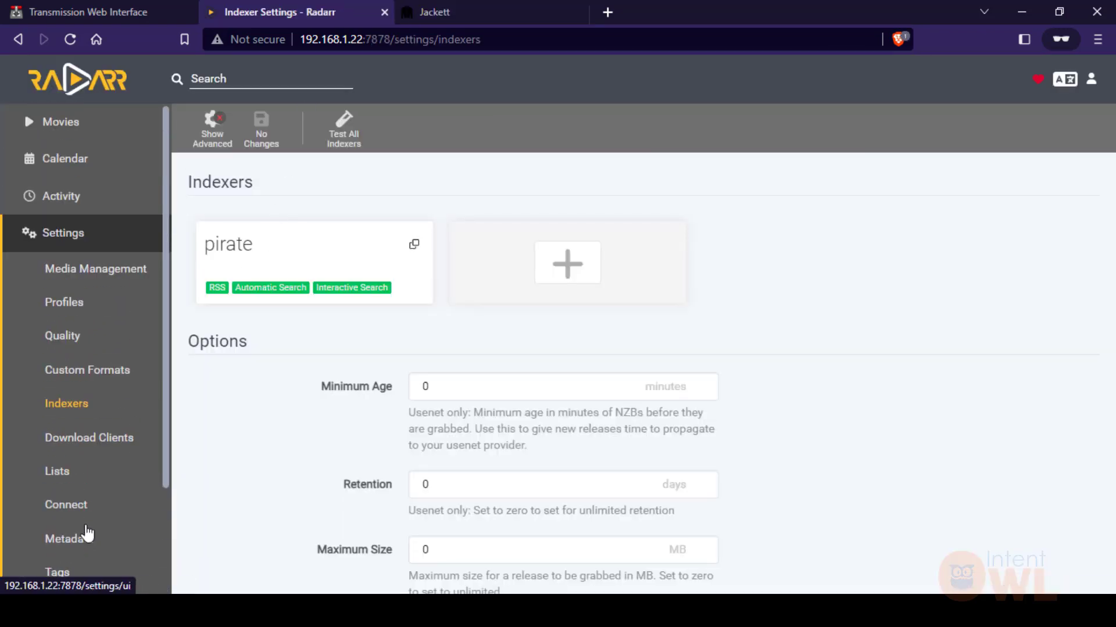
click(75, 125)
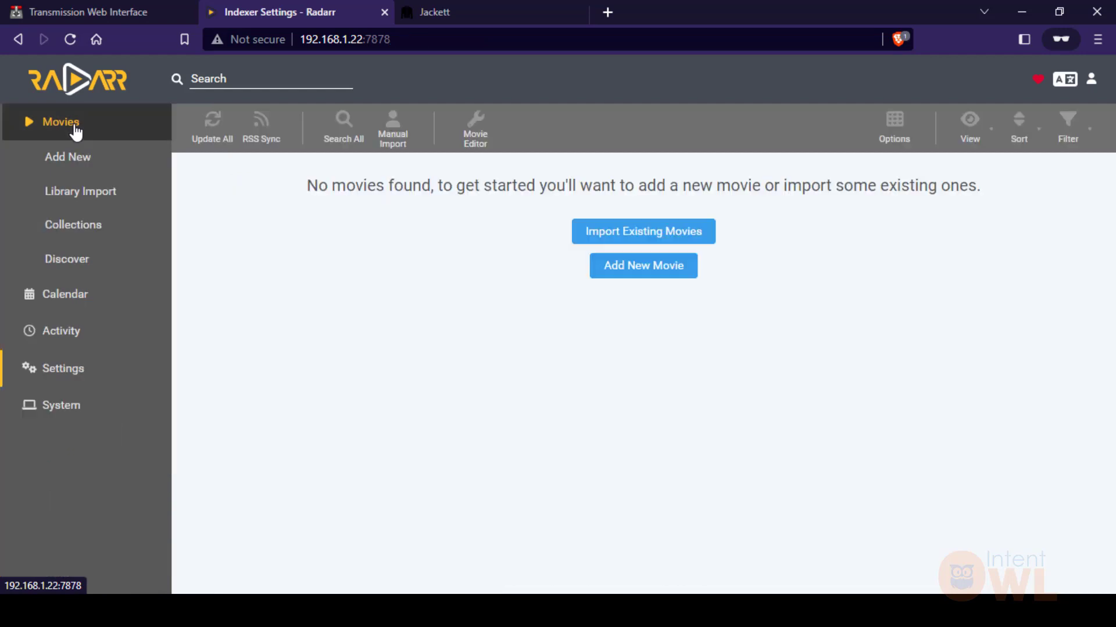
Search Radarr for 'avatar' and select Avatar (2009) to add.
click(89, 168)
click(400, 148)
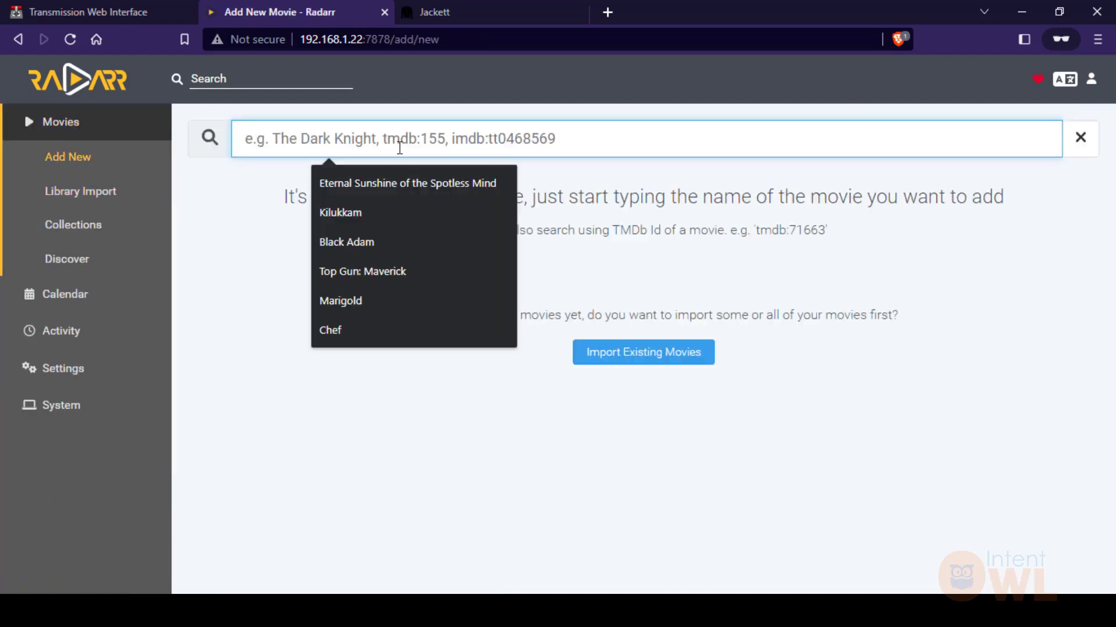
text(avatar)
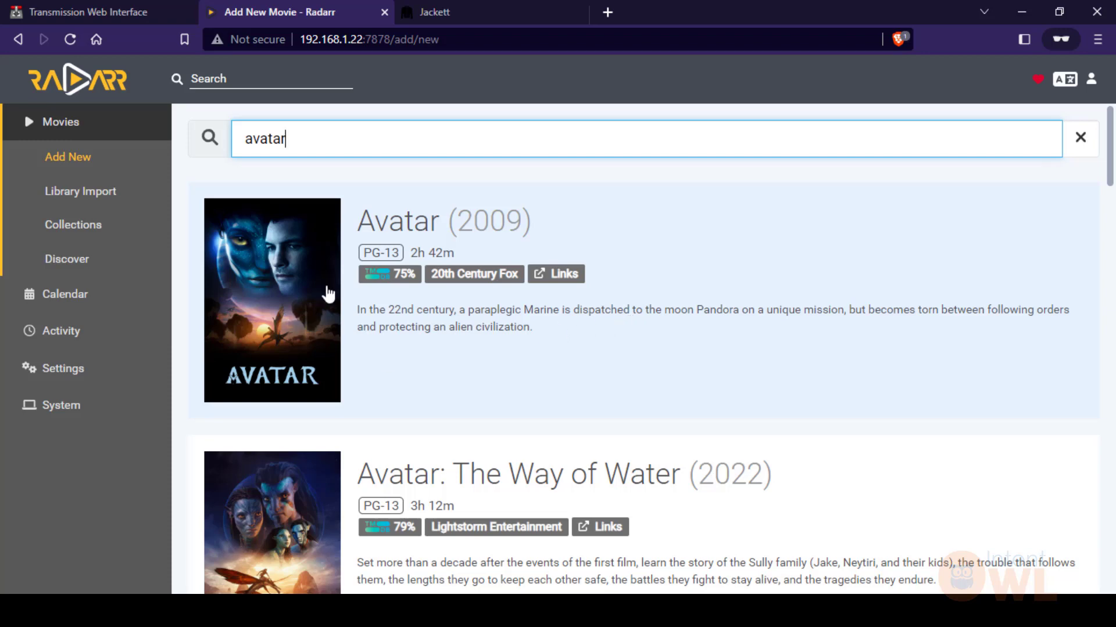
click(269, 314)
click(943, 526)
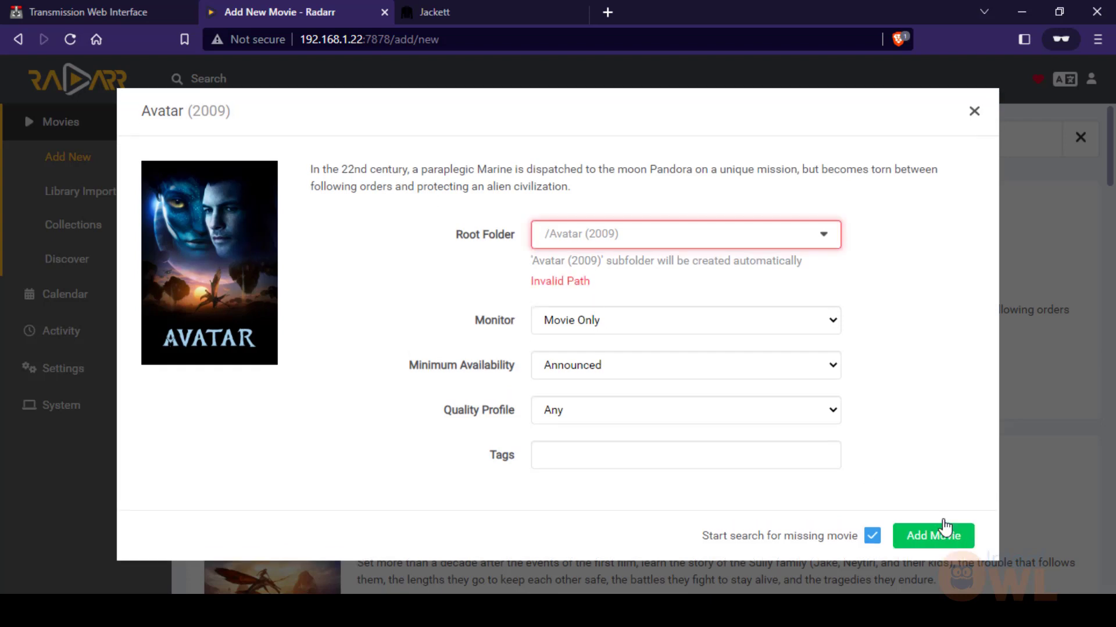
Set the root folder to /downloads/complete and add the movie with search.
click(625, 250)
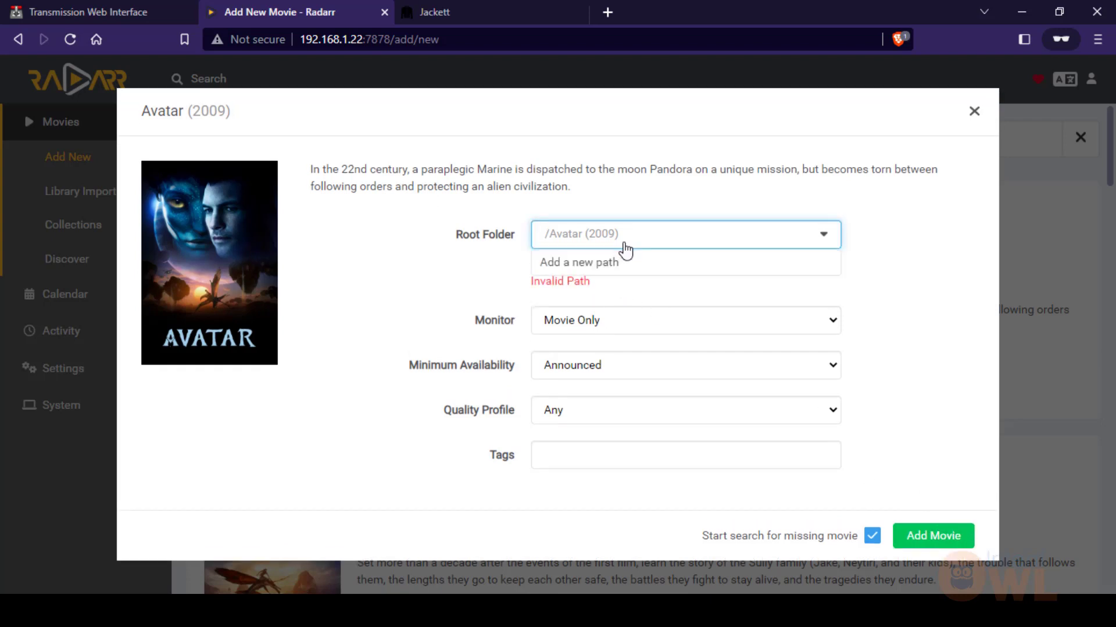
click(619, 269)
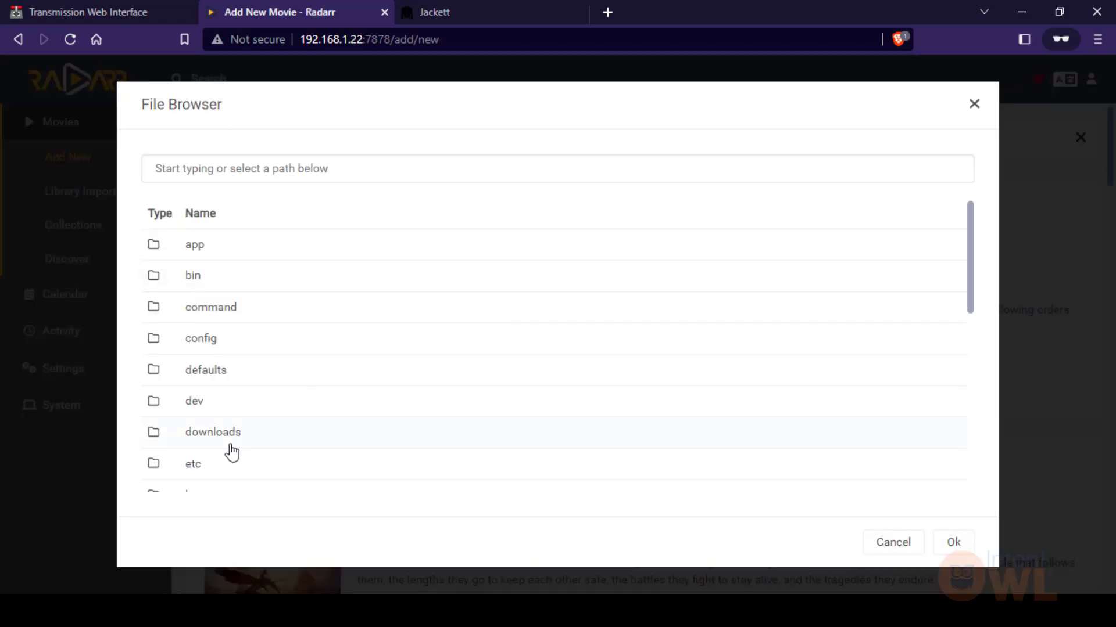
scroll(242, 282, down, 2)
click(242, 282)
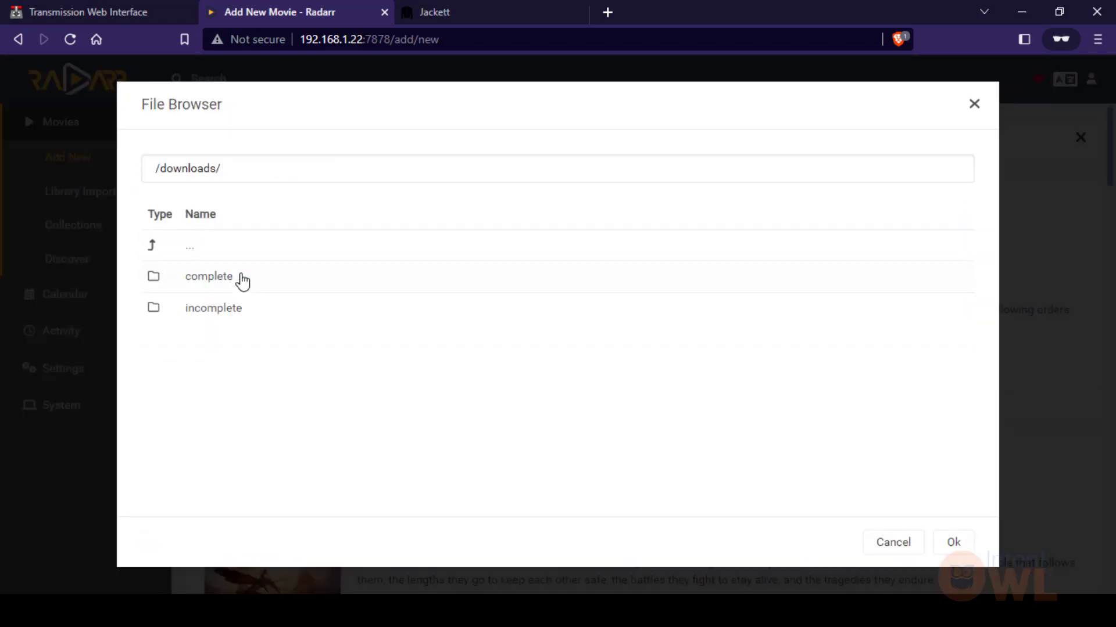
click(210, 292)
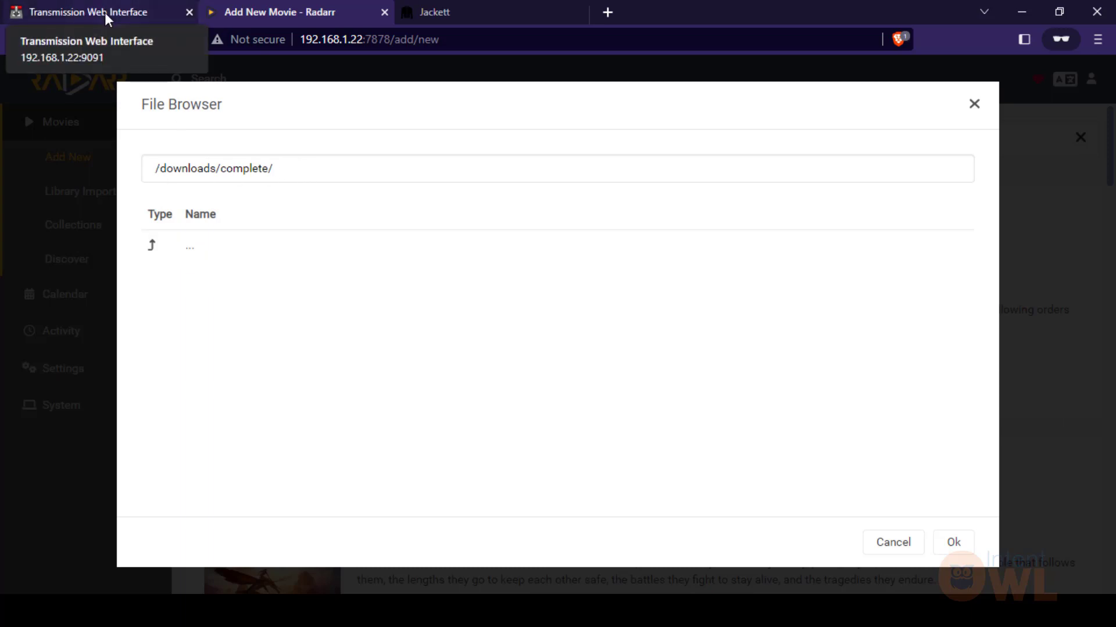
click(954, 542)
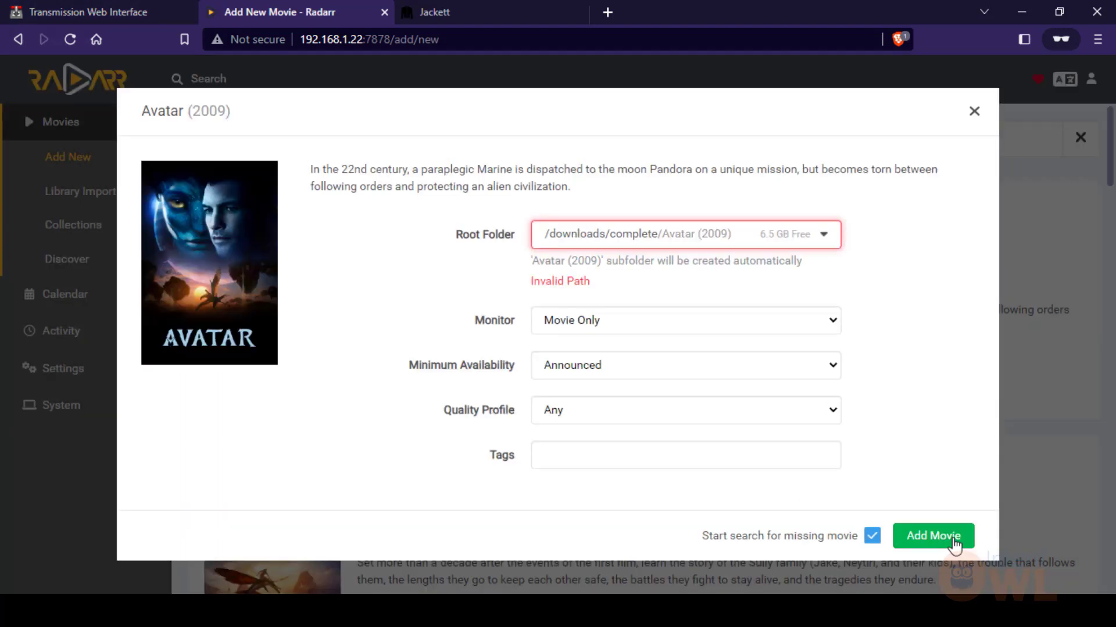
click(952, 545)
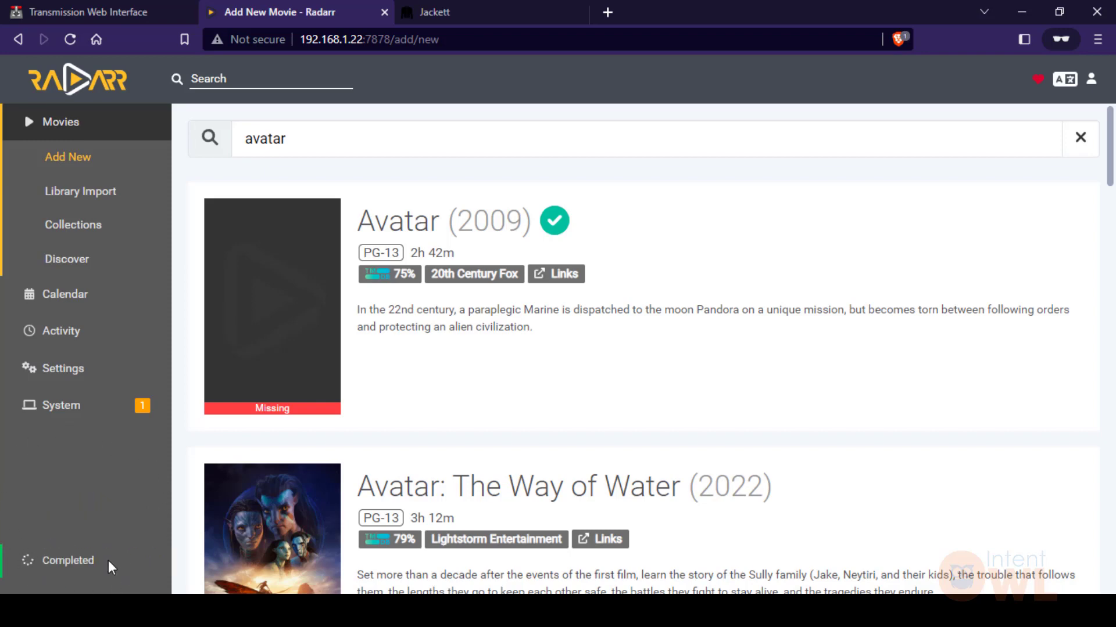
click(62, 9)
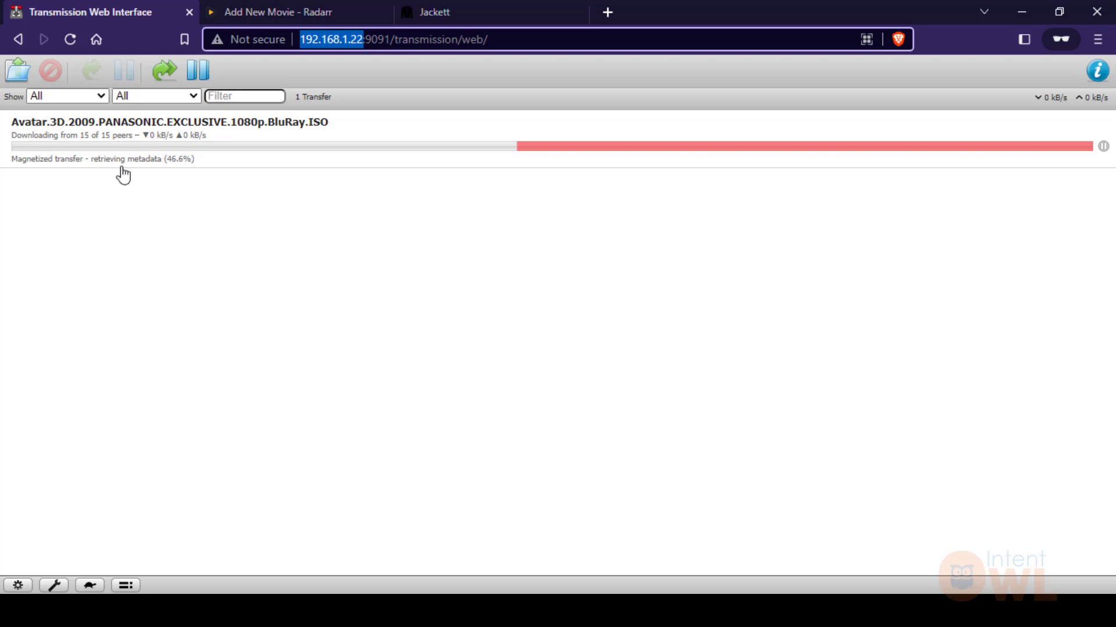
click(228, 9)
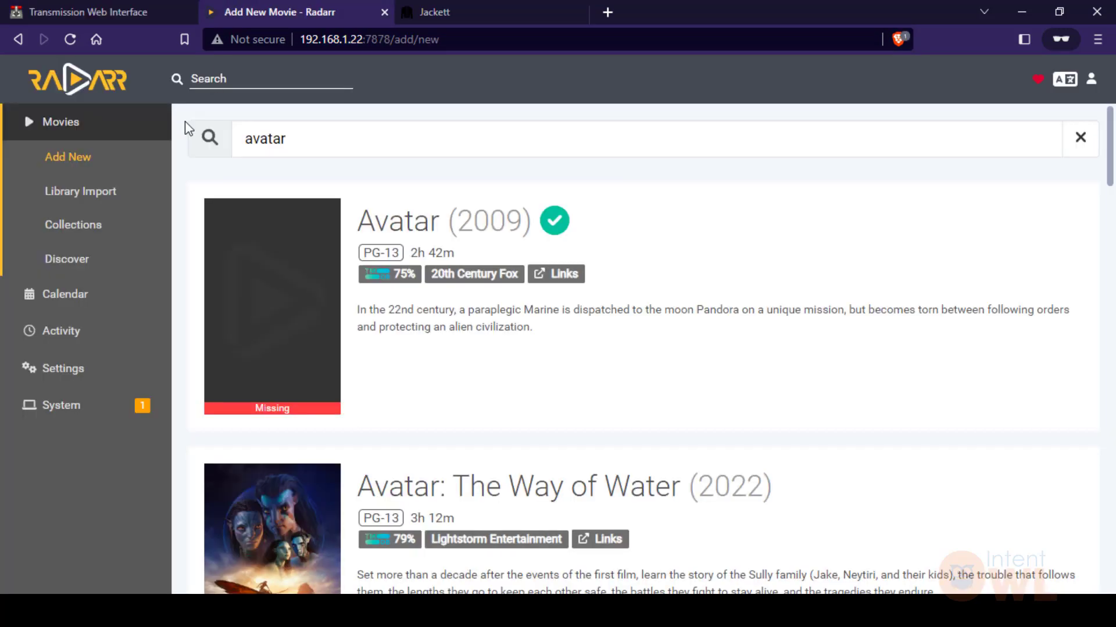
Open Radarr's Quality settings and check the download status in Transmission.
click(82, 369)
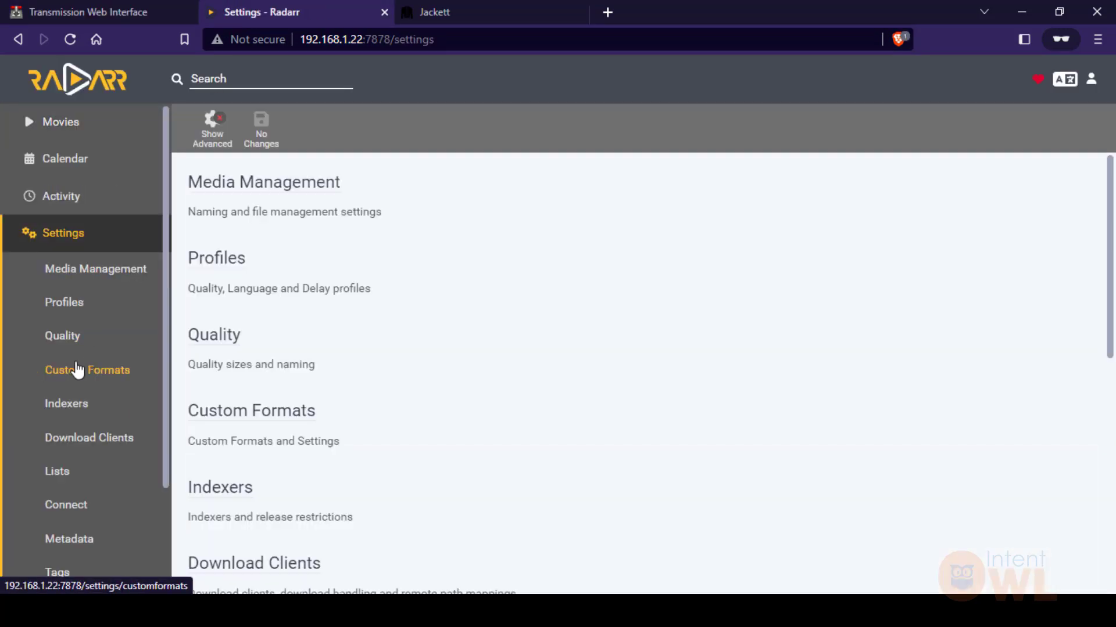
scroll(102, 334, down, 1)
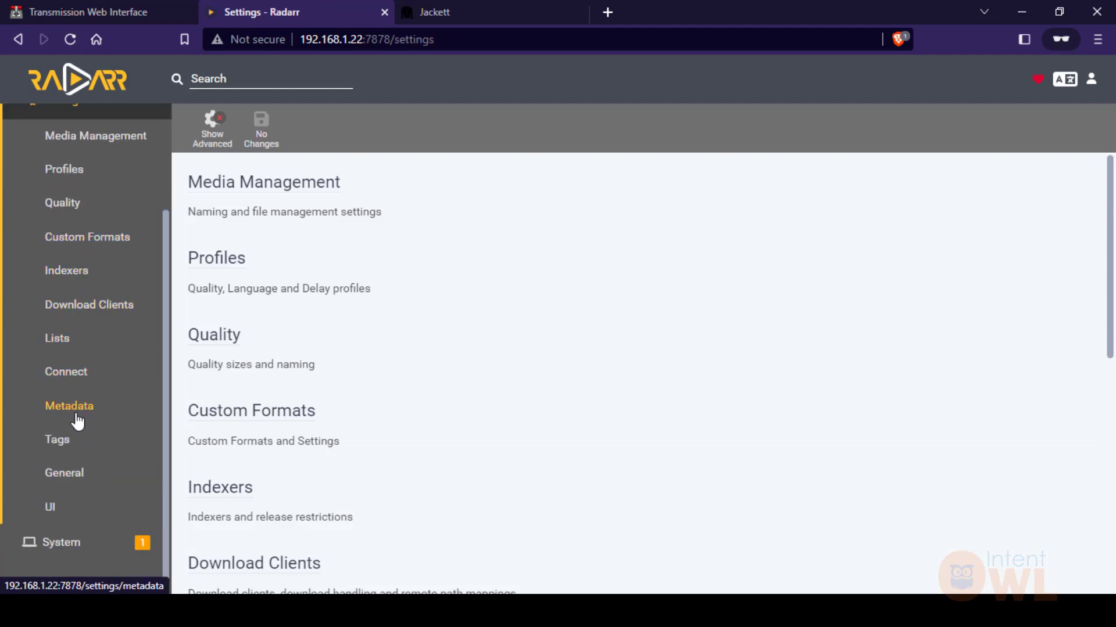
scroll(77, 413, up, 2)
click(75, 293)
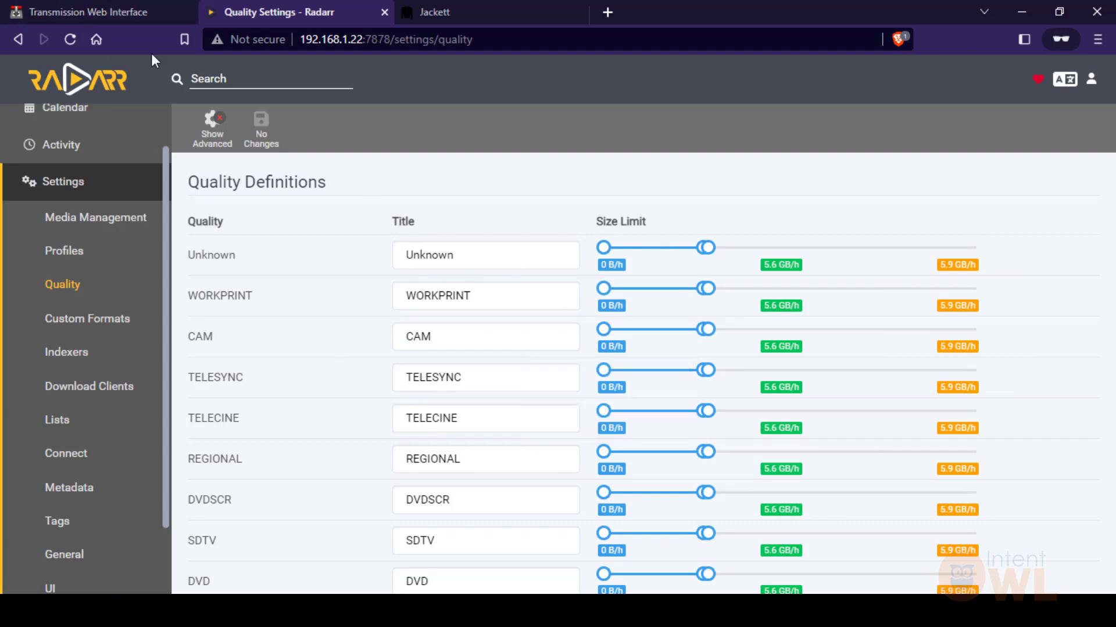
click(131, 12)
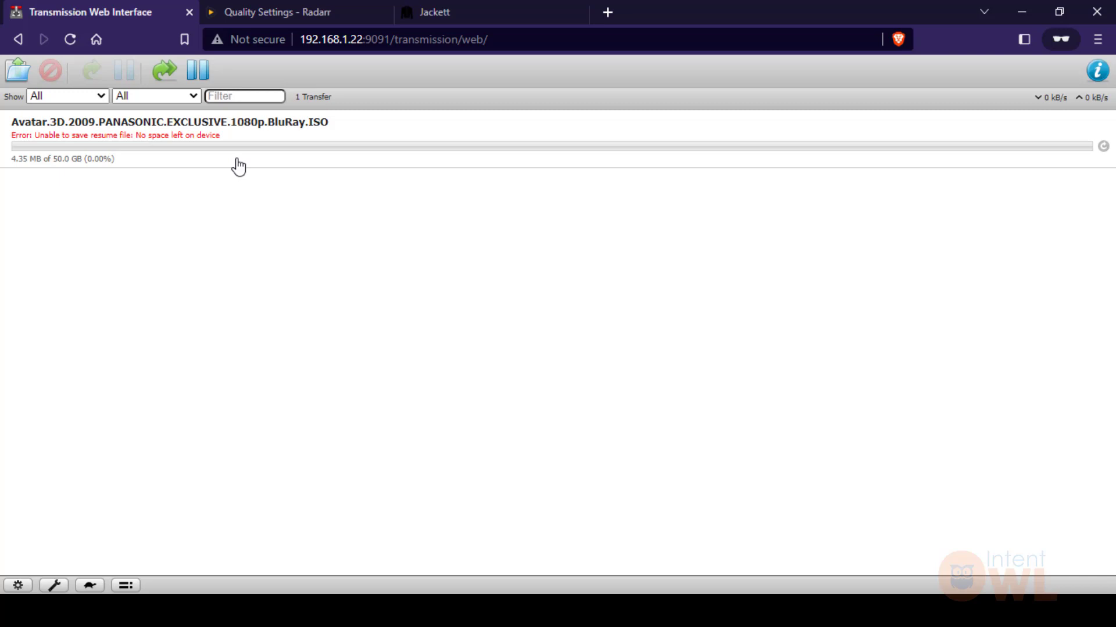
Review the size limits in Radarr's Quality Definitions, including 1080p and 2160p.
click(278, 12)
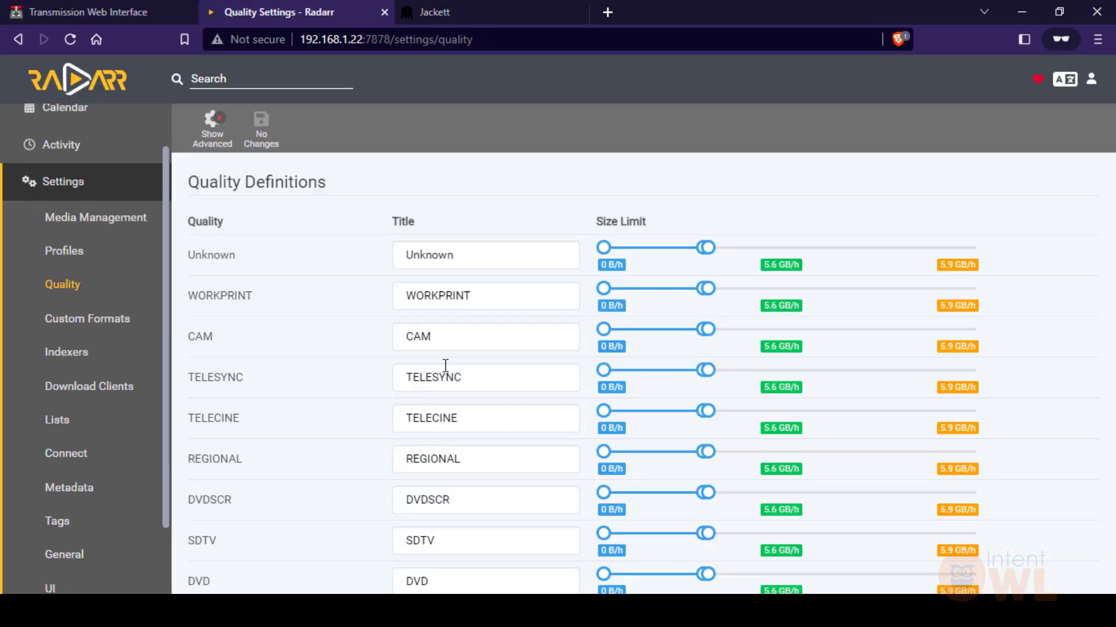
scroll(125, 368, down, 5)
scroll(279, 348, down, 6)
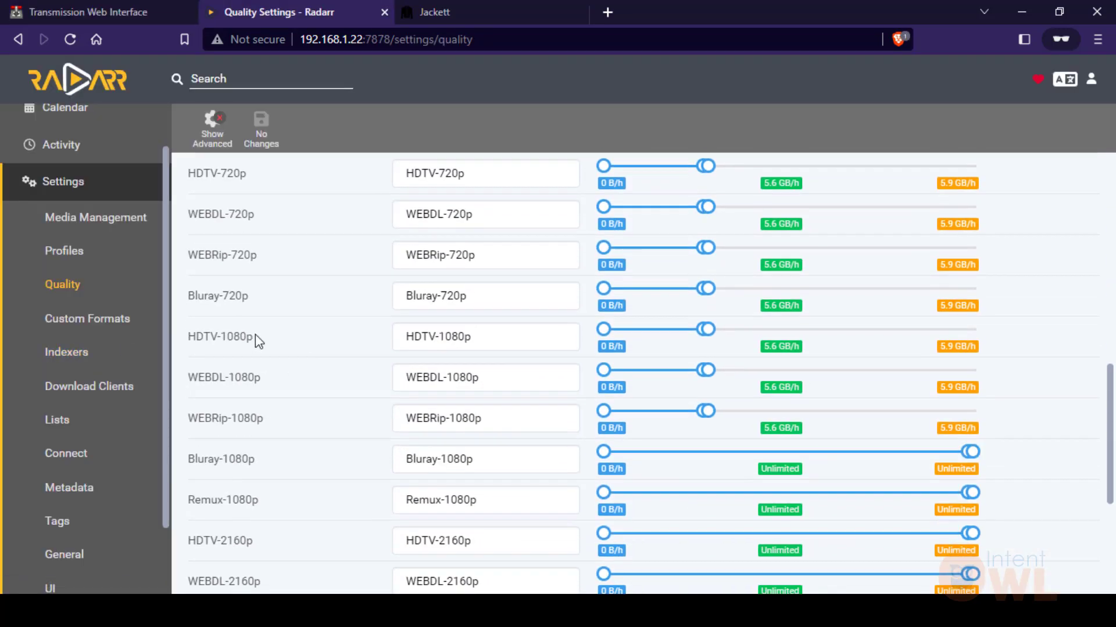
scroll(65, 369, down, 2)
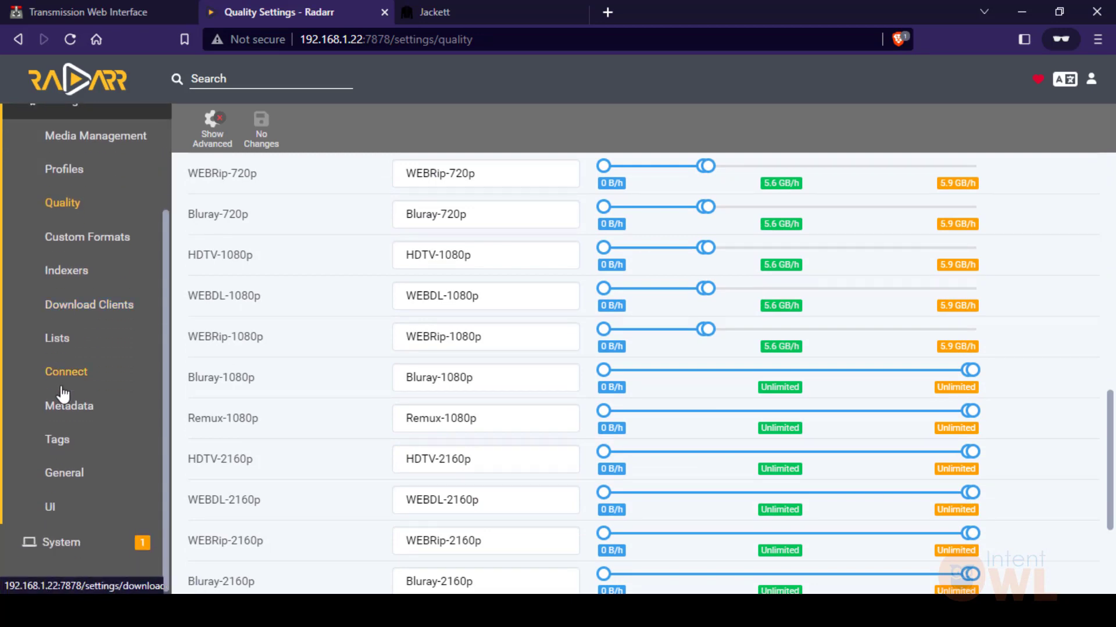
scroll(81, 465, up, 3)
View Radarr's Movies library showing Avatar as the one monitored movie with 0 B.
click(122, 129)
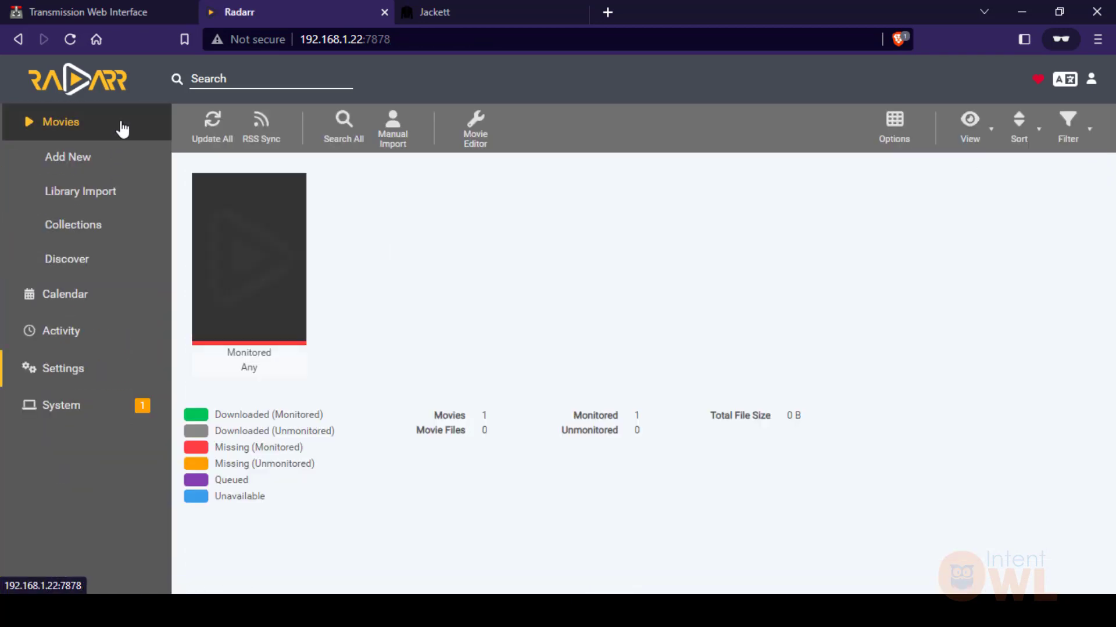